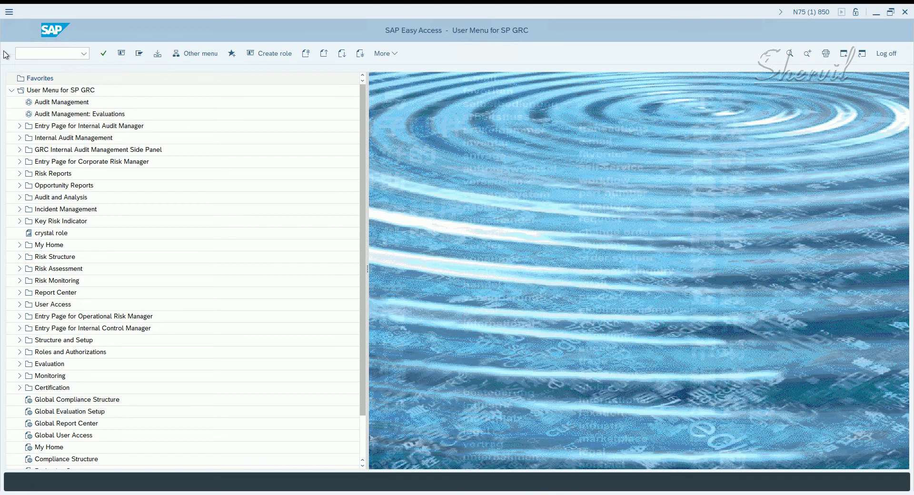
Run transaction SPRO, correcting the mistyped 'spero', and display the SAP Reference IMG.
{"action": "left_click", "coordinate": [41, 54]}
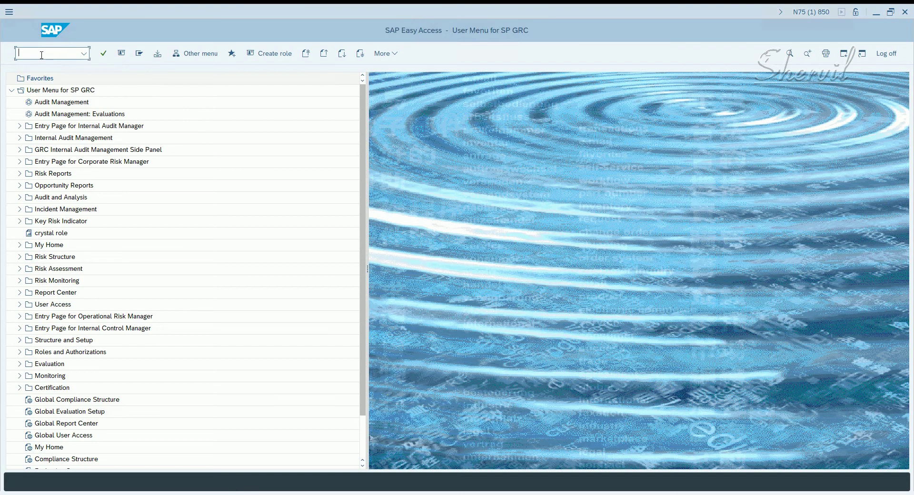
{"action": "type", "text": "spero"}
{"action": "key", "text": "Return"}
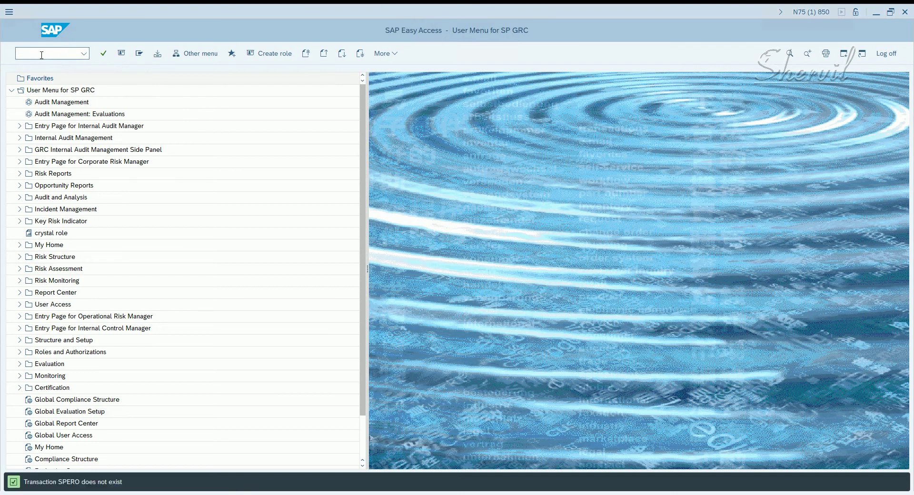
{"action": "left_click", "coordinate": [49, 55]}
{"action": "type", "text": "SPRO"}
{"action": "key", "text": "Return"}
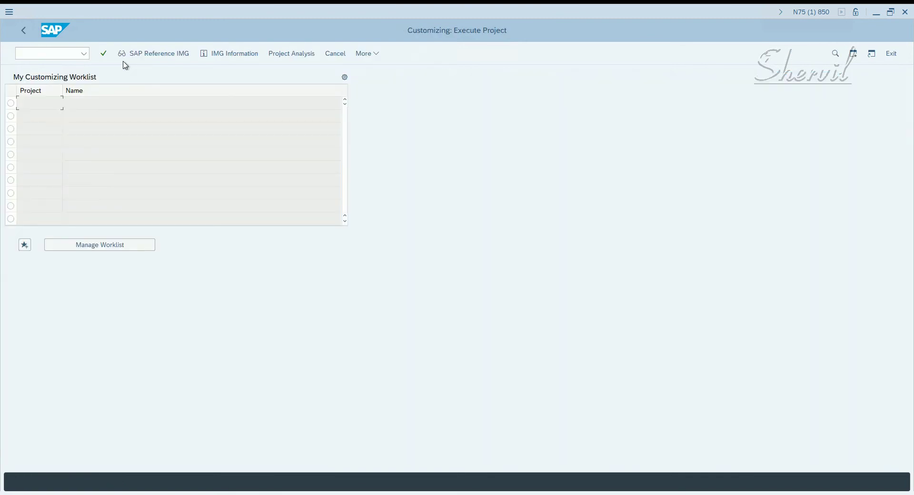
{"action": "left_click", "coordinate": [138, 59]}
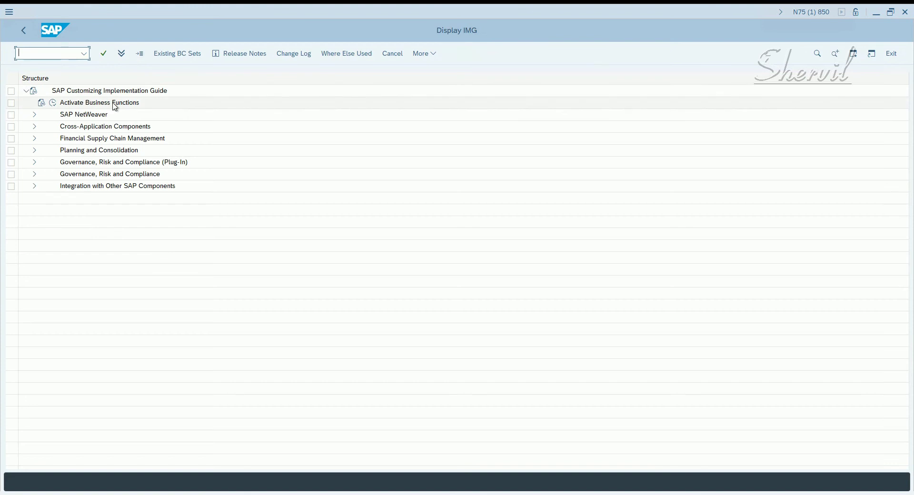
Expand Governance, Risk and Compliance > Common Component Settings > Integration Framework to reach Create Connectors.
{"action": "left_click", "coordinate": [34, 179]}
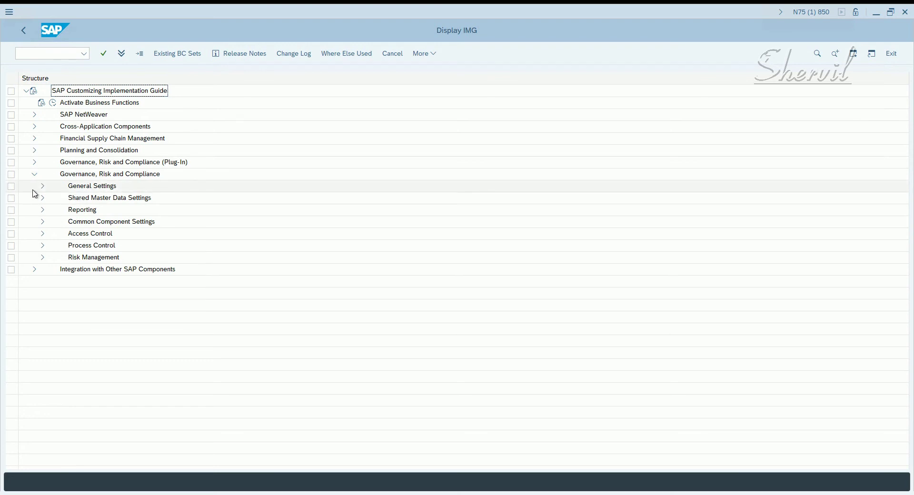
{"action": "left_click", "coordinate": [44, 222]}
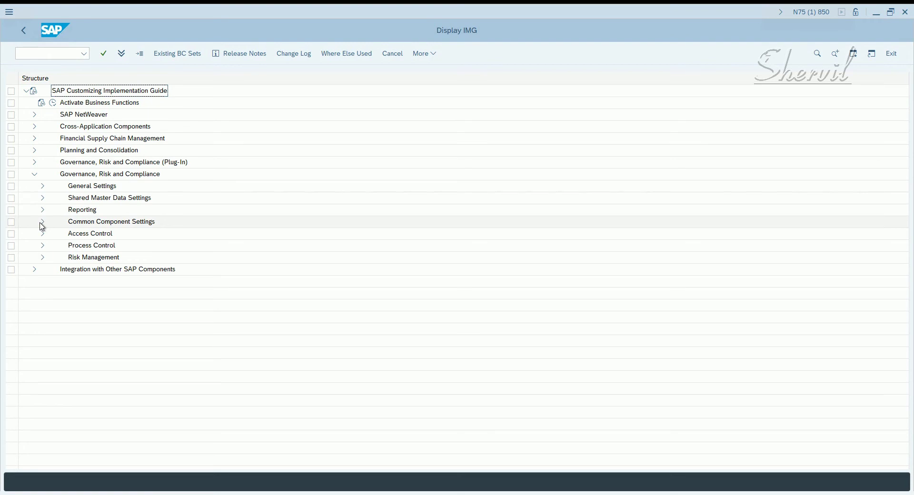
{"action": "left_click", "coordinate": [40, 223]}
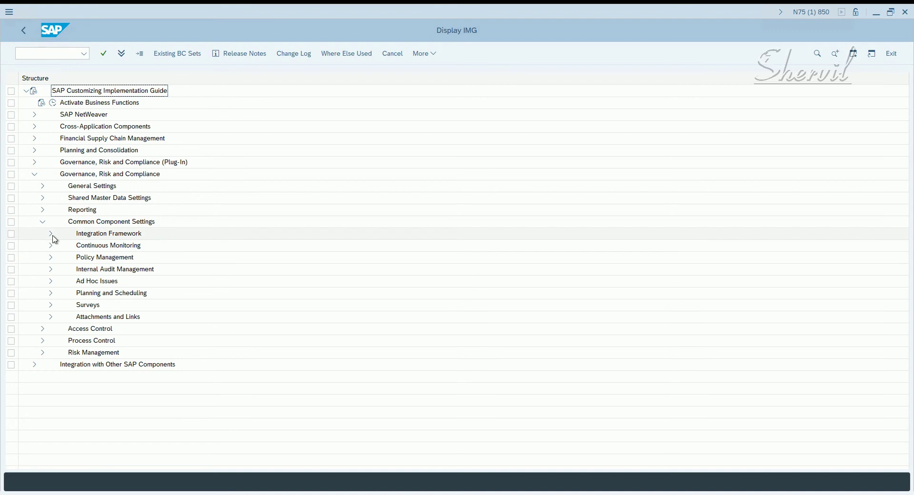
{"action": "left_click", "coordinate": [52, 236]}
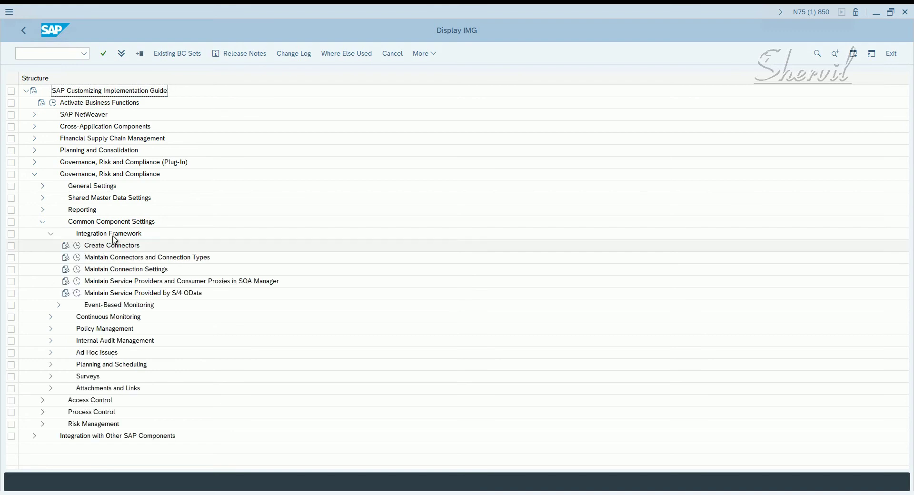
{"action": "left_click", "coordinate": [102, 247]}
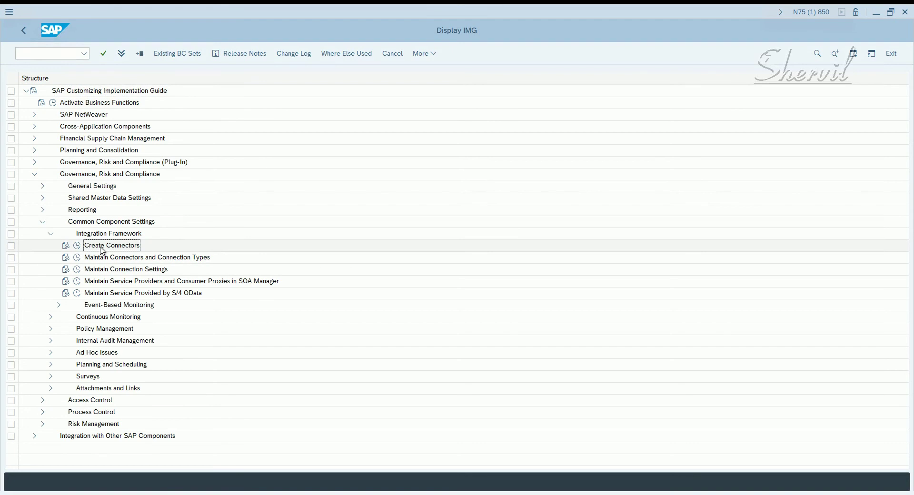
{"action": "left_click", "coordinate": [76, 246]}
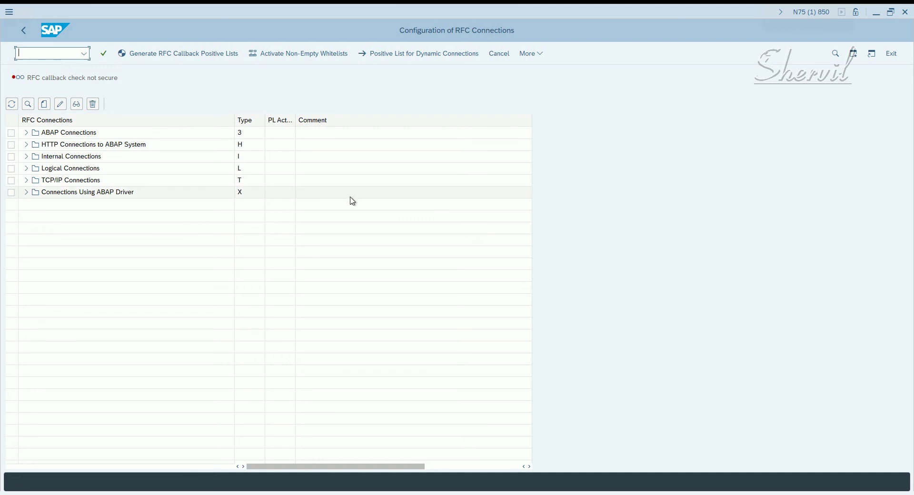
{"action": "left_click", "coordinate": [23, 38]}
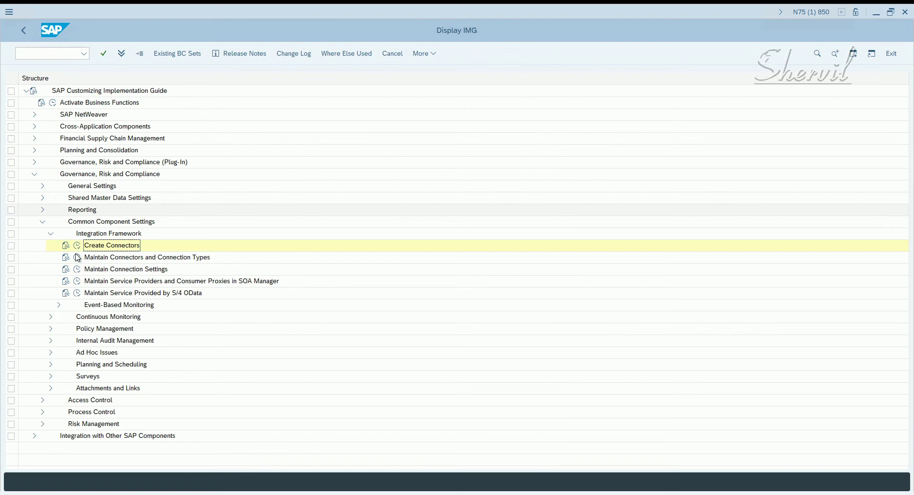
{"action": "left_click", "coordinate": [94, 261]}
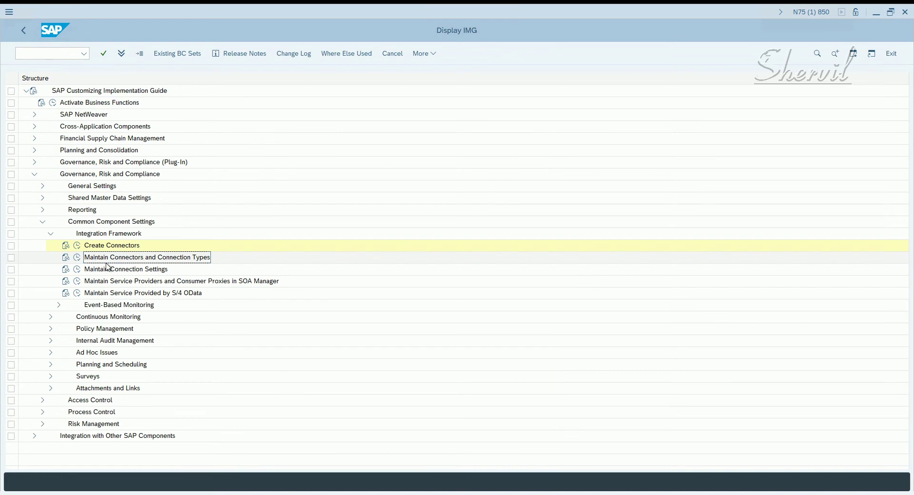
Run Maintain Connectors and Connection Types with the SAP type ticked and open Define Connectors.
{"action": "left_click", "coordinate": [78, 259]}
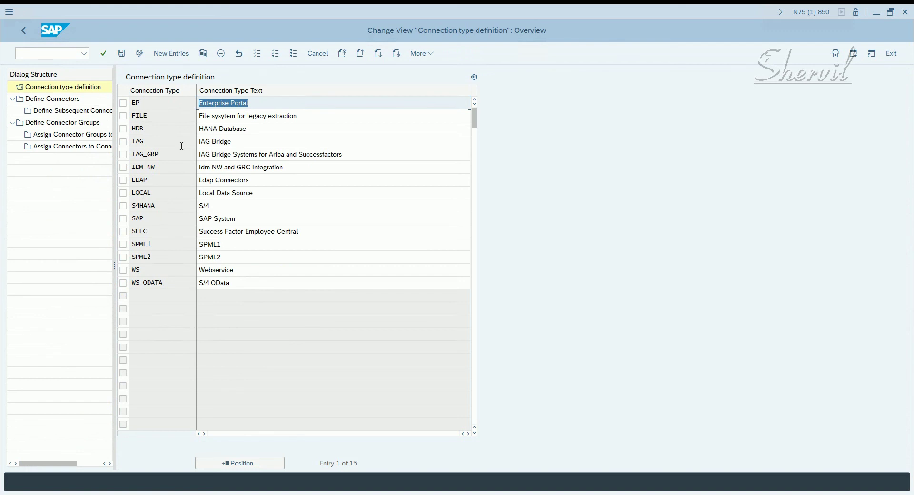
{"action": "left_click", "coordinate": [125, 219]}
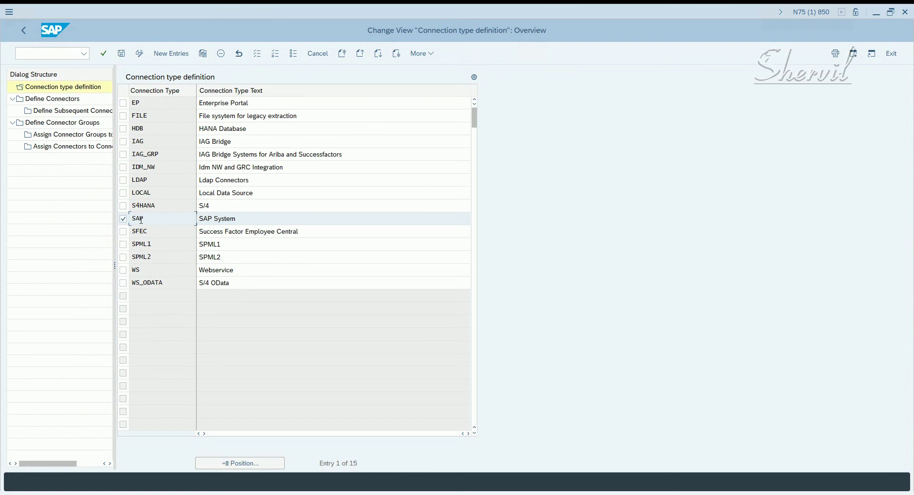
{"action": "left_click", "coordinate": [79, 101]}
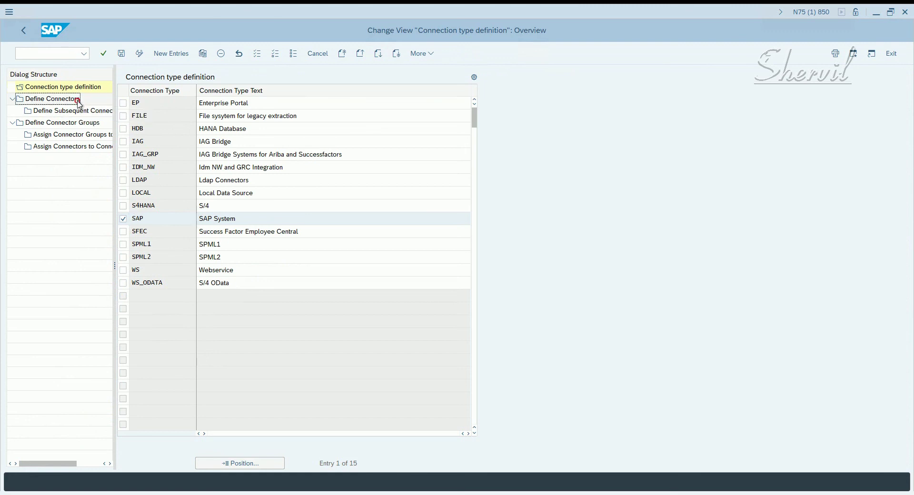
{"action": "double_click", "coordinate": [79, 101]}
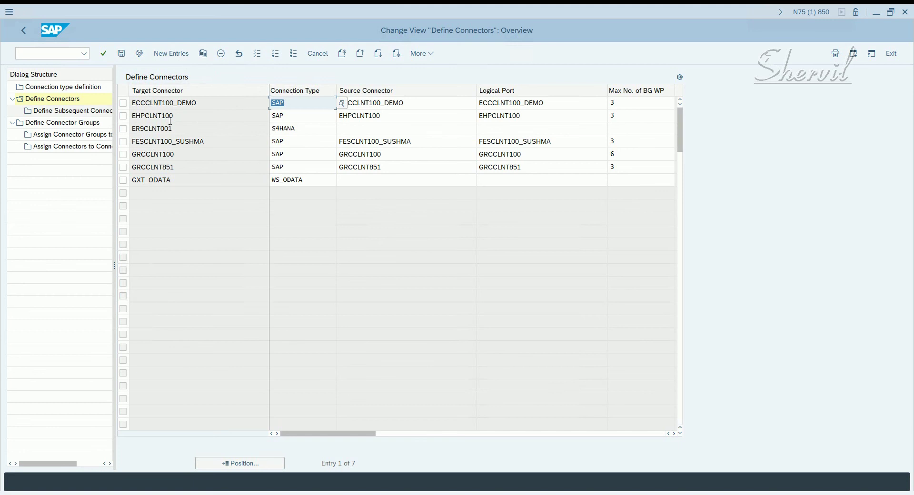
Review the EHPCLNT100 connector's target, source and logical port values, then start a new entry.
{"action": "left_click", "coordinate": [123, 116]}
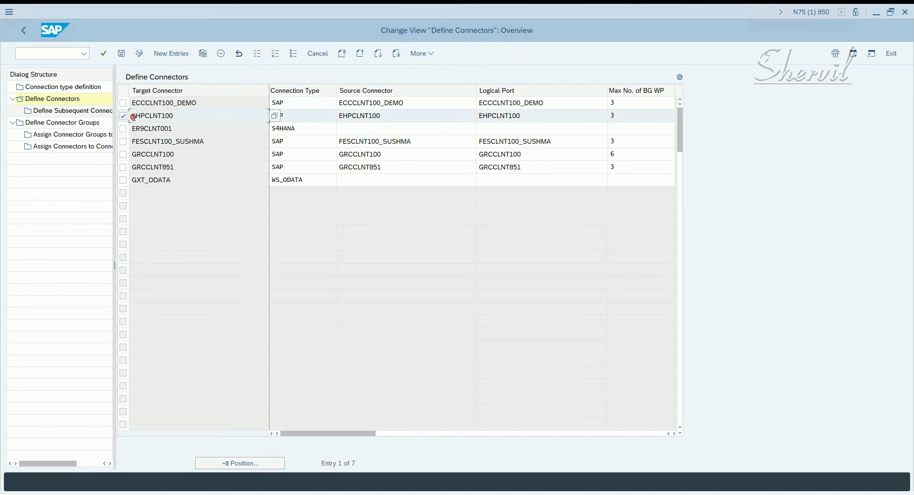
{"action": "double_click", "coordinate": [133, 117]}
{"action": "left_click", "coordinate": [378, 119]}
{"action": "left_click_drag", "start_coordinate": [528, 118], "coordinate": [450, 118]}
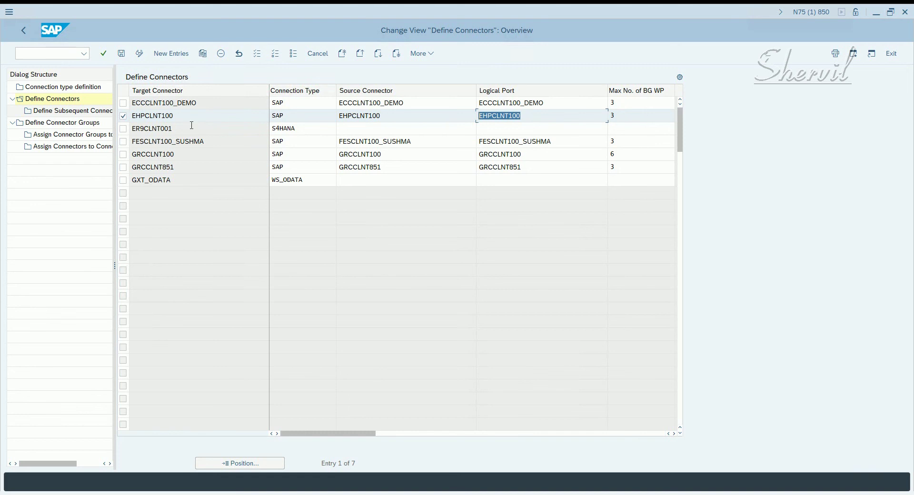
{"action": "left_click_drag", "start_coordinate": [180, 116], "coordinate": [136, 115]}
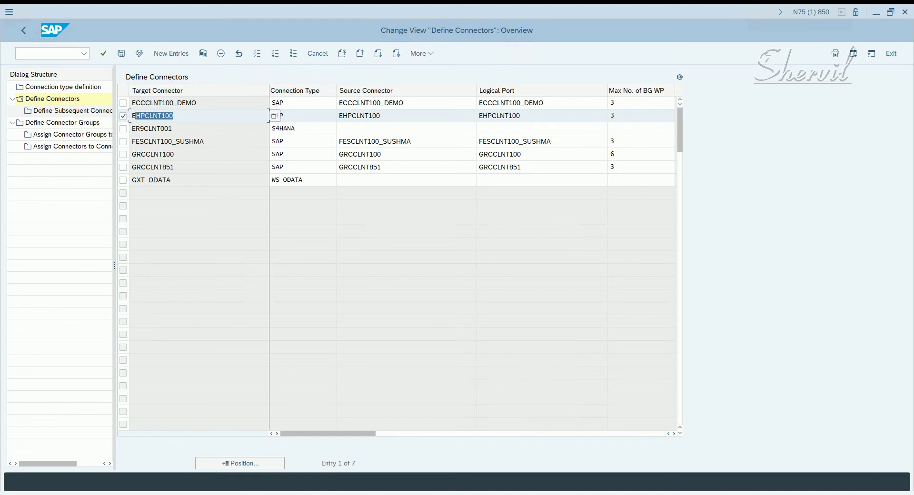
{"action": "left_click", "coordinate": [176, 55]}
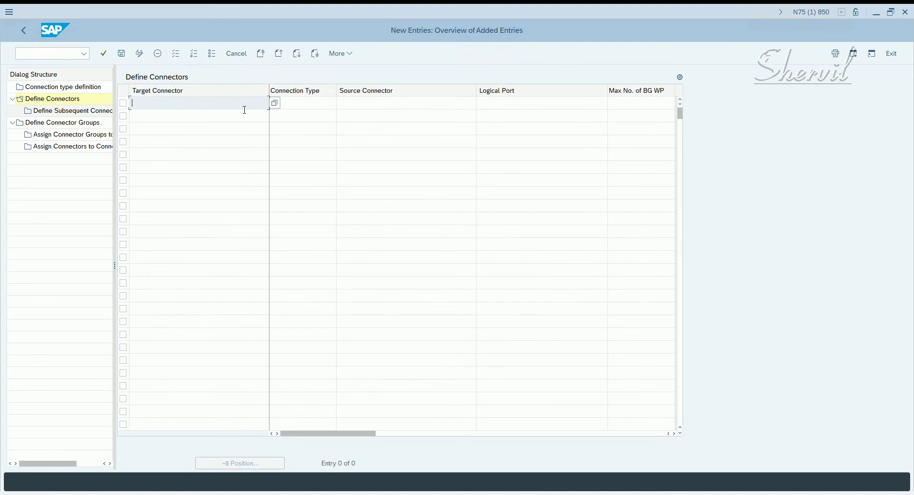
Fill the new row's Target Connector with EHPCLNT100 from the RFC destination value list.
{"action": "left_click", "coordinate": [278, 103]}
{"action": "key", "text": "F4"}
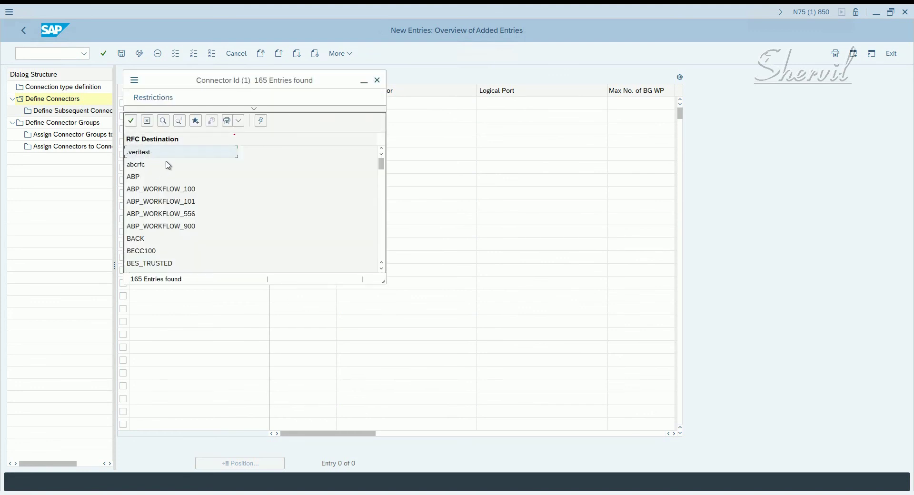
{"action": "scroll", "coordinate": [165, 165], "scroll_direction": "down", "scroll_amount": 5}
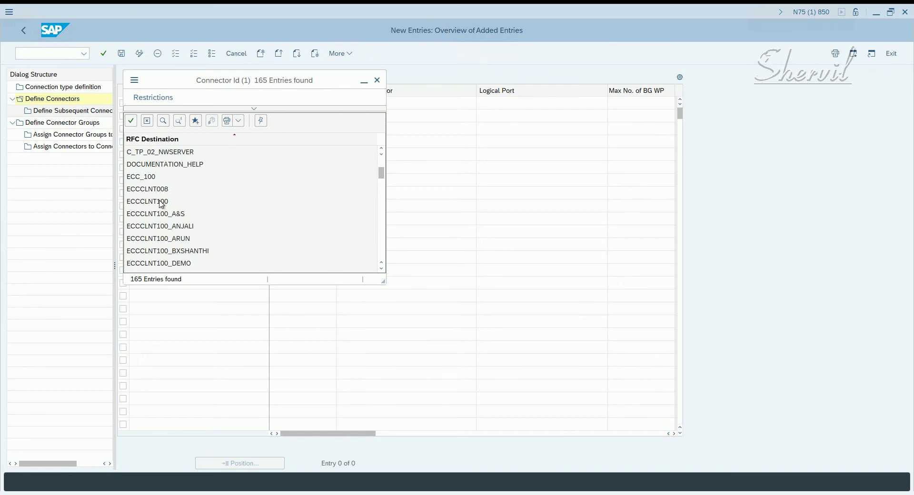
{"action": "left_click", "coordinate": [160, 201]}
{"action": "scroll", "coordinate": [174, 232], "scroll_direction": "down", "scroll_amount": 3}
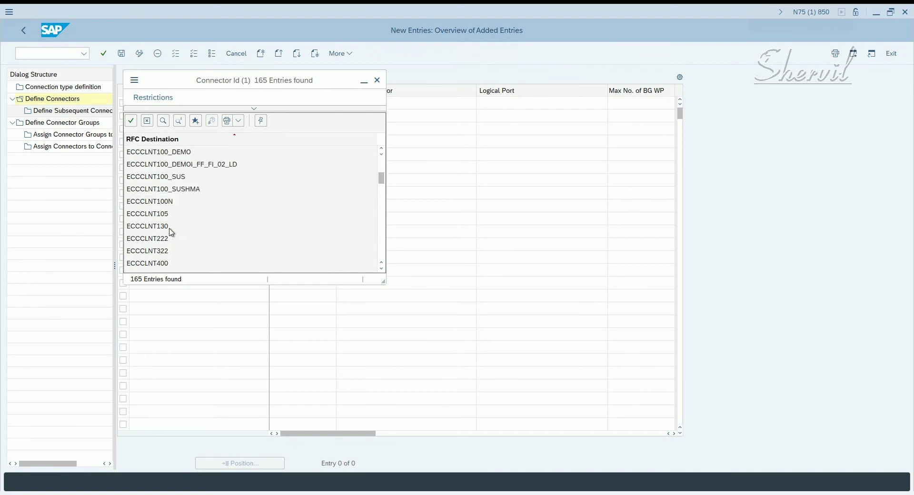
{"action": "scroll", "coordinate": [173, 219], "scroll_direction": "down", "scroll_amount": 3}
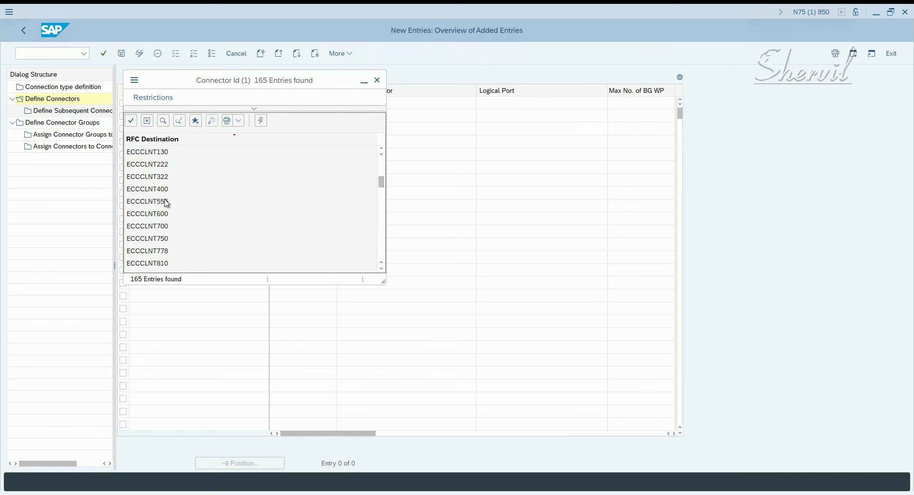
{"action": "scroll", "coordinate": [164, 204], "scroll_direction": "down", "scroll_amount": 3}
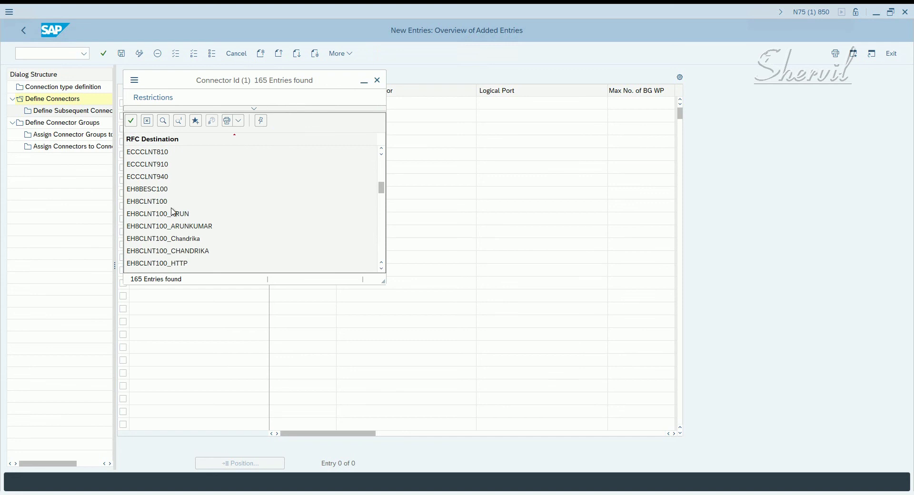
{"action": "scroll", "coordinate": [171, 209], "scroll_direction": "down", "scroll_amount": 1}
{"action": "scroll", "coordinate": [178, 213], "scroll_direction": "down", "scroll_amount": 2}
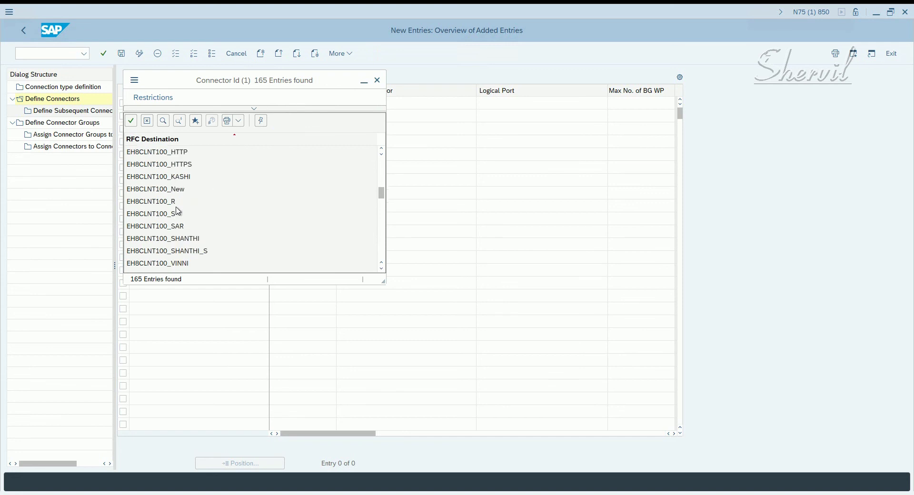
{"action": "scroll", "coordinate": [176, 211], "scroll_direction": "down", "scroll_amount": 3}
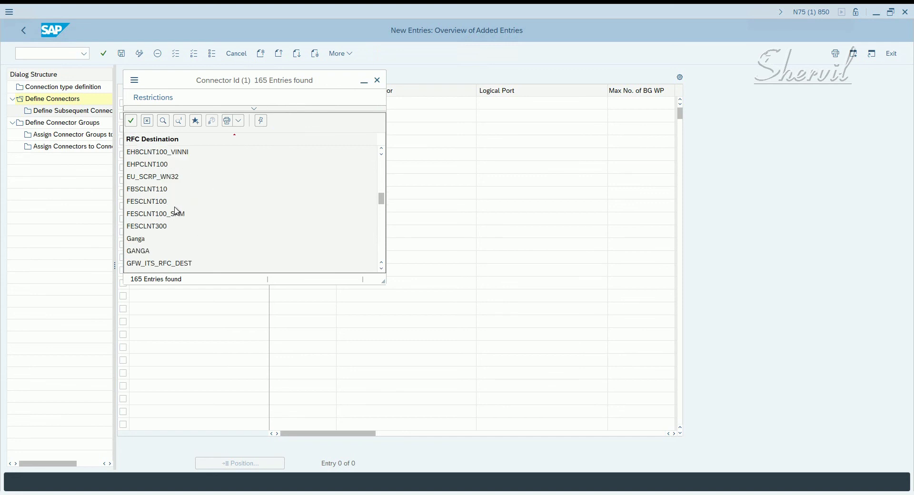
{"action": "scroll", "coordinate": [165, 202], "scroll_direction": "up", "scroll_amount": 2}
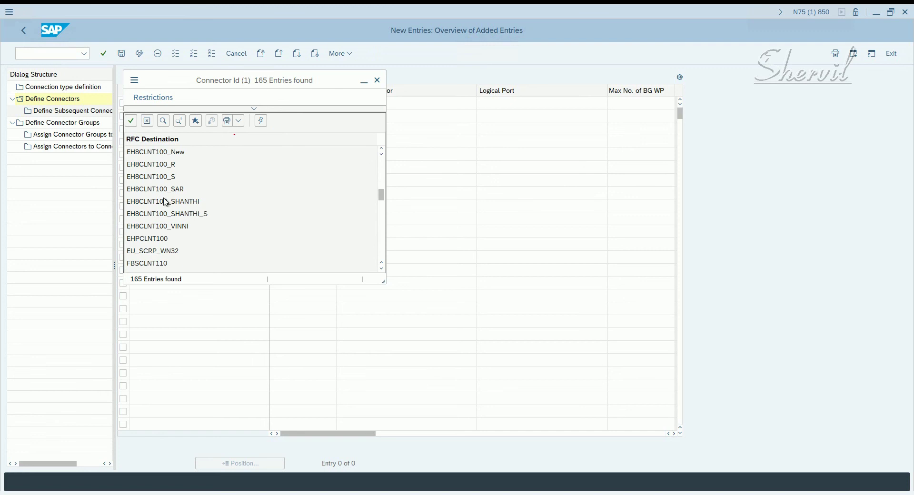
{"action": "scroll", "coordinate": [165, 202], "scroll_direction": "down", "scroll_amount": 1}
{"action": "scroll", "coordinate": [165, 202], "scroll_direction": "up", "scroll_amount": 3}
{"action": "scroll", "coordinate": [166, 196], "scroll_direction": "up", "scroll_amount": 1}
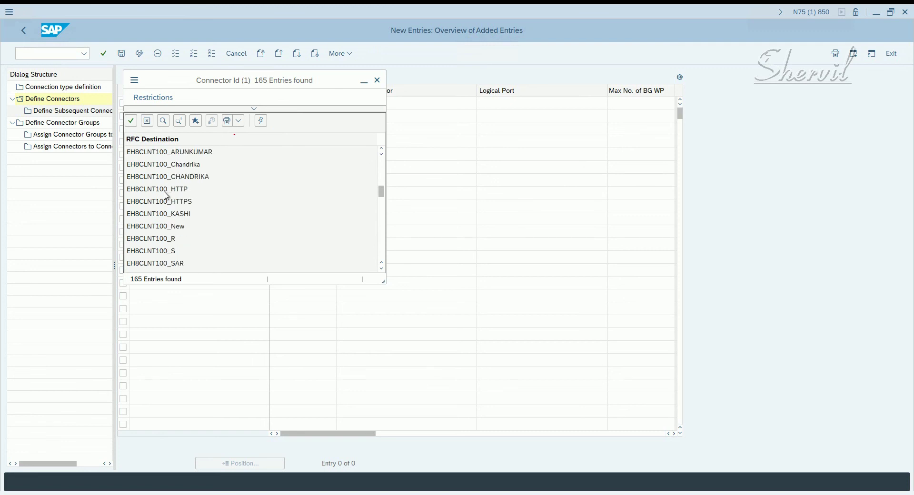
{"action": "scroll", "coordinate": [166, 195], "scroll_direction": "down", "scroll_amount": 2}
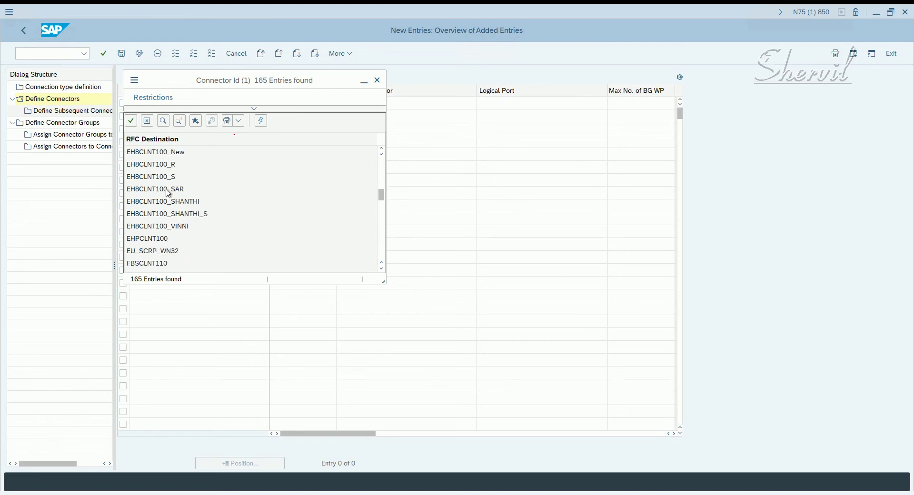
{"action": "double_click", "coordinate": [168, 240]}
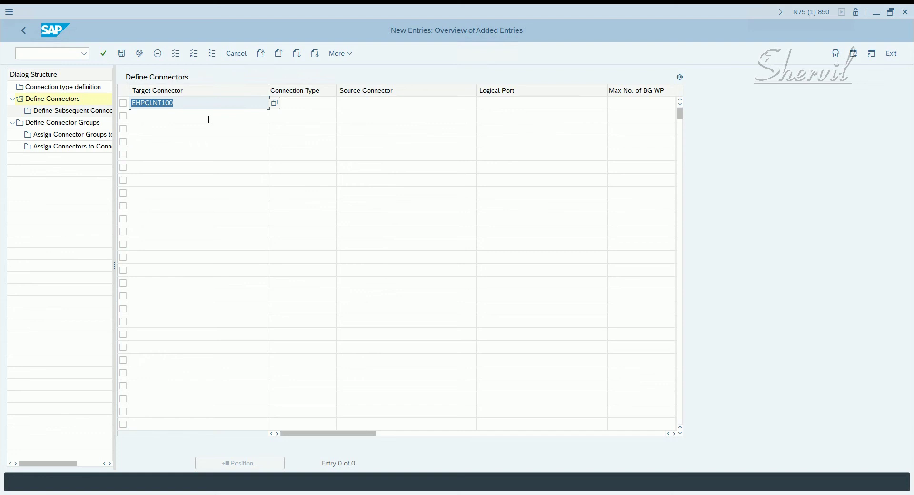
Set the new connector's Connection Type to SAP from the value list.
{"action": "left_click", "coordinate": [309, 105]}
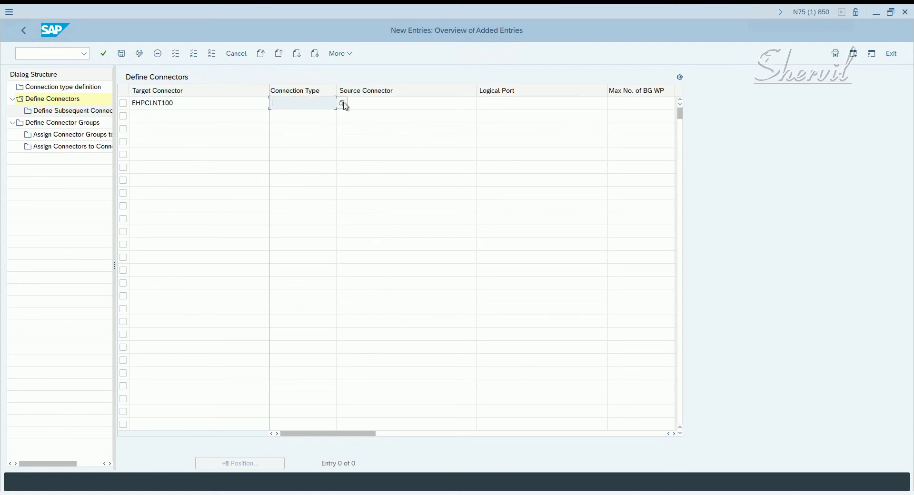
{"action": "left_click", "coordinate": [343, 104]}
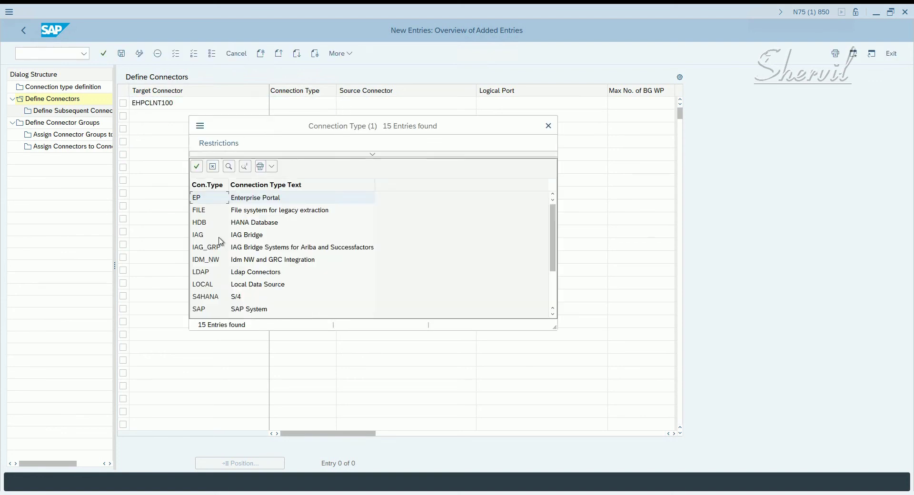
{"action": "double_click", "coordinate": [213, 309]}
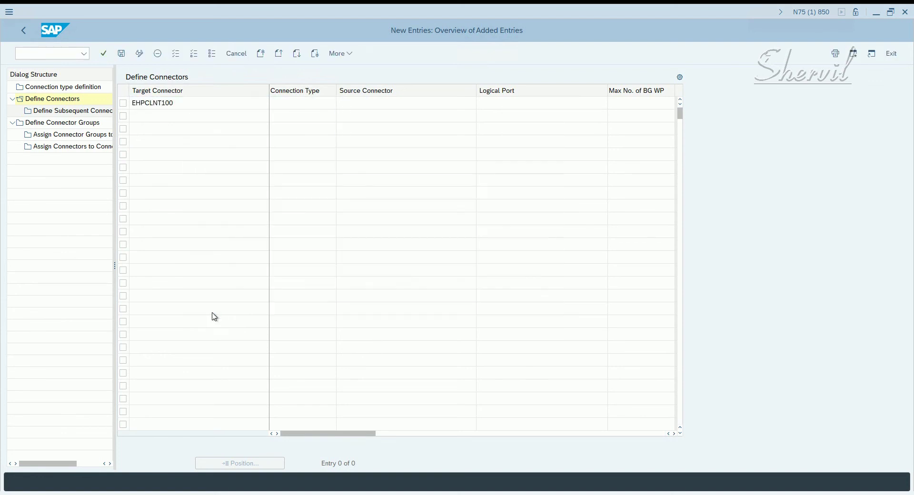
{"action": "left_click", "coordinate": [380, 105]}
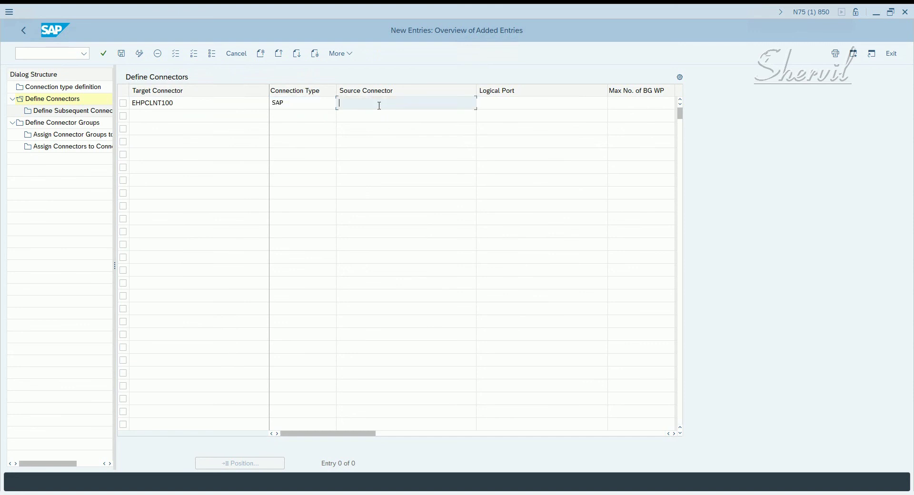
{"action": "left_click", "coordinate": [316, 108]}
{"action": "left_click", "coordinate": [341, 102]}
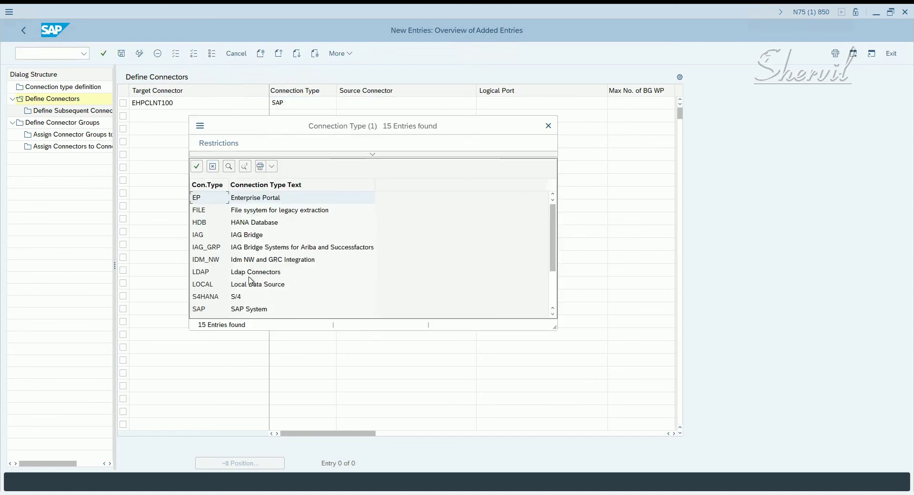
{"action": "left_click", "coordinate": [211, 274]}
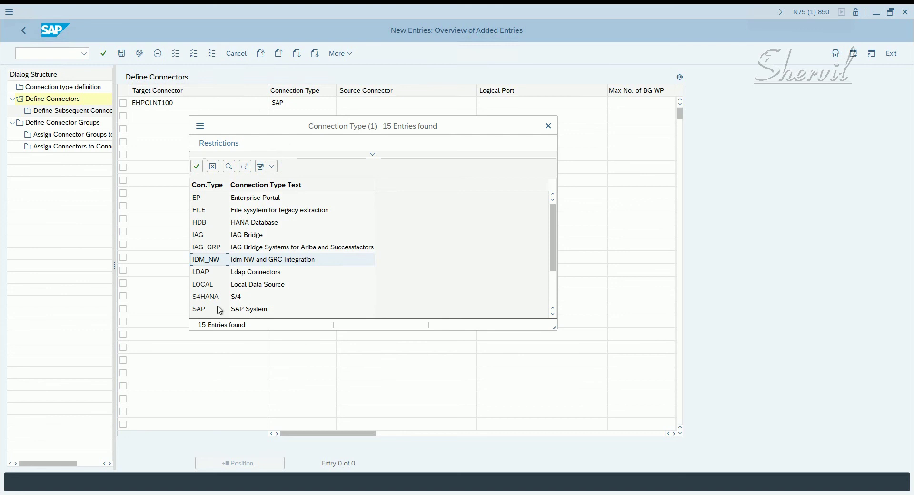
{"action": "left_click", "coordinate": [549, 126]}
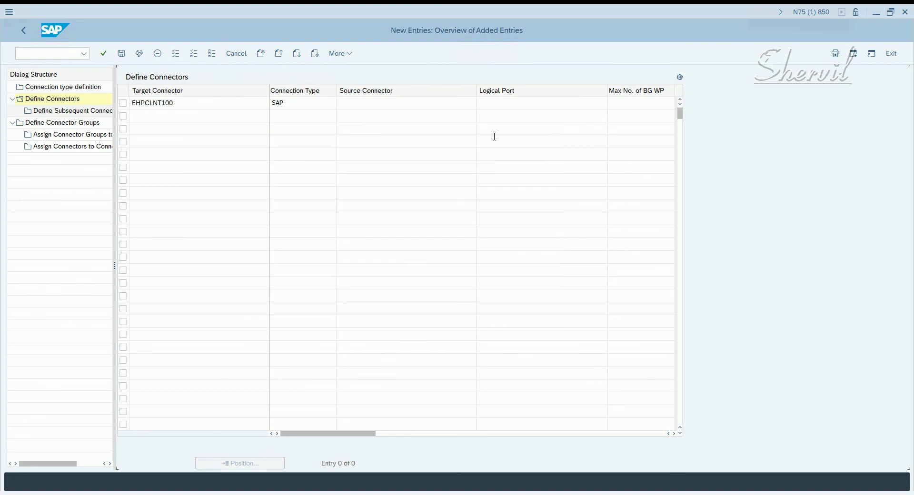
Paste EHPCLNT100 as Source Connector and Logical Port, set Max BG processes to 3, then cancel.
{"action": "double_click", "coordinate": [200, 107]}
{"action": "key", "text": "ctrl+c"}
{"action": "key", "text": "Home"}
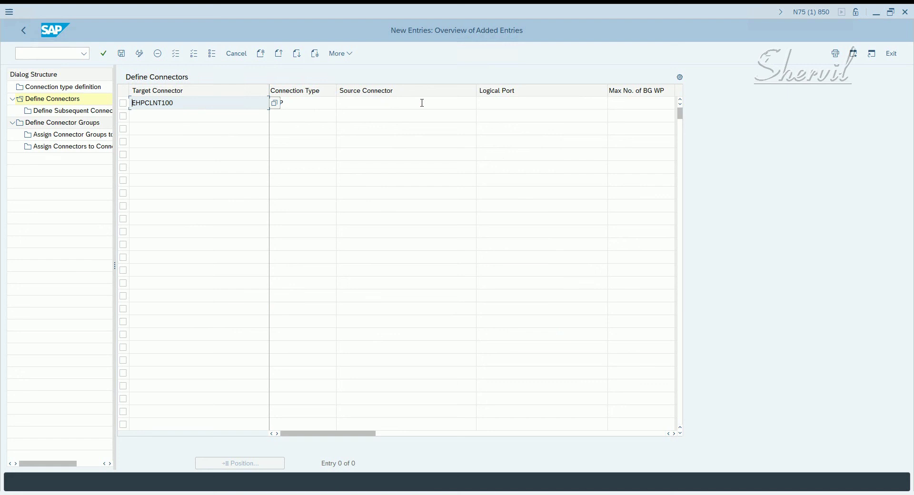
{"action": "left_click", "coordinate": [422, 102]}
{"action": "key", "text": "ctrl+v"}
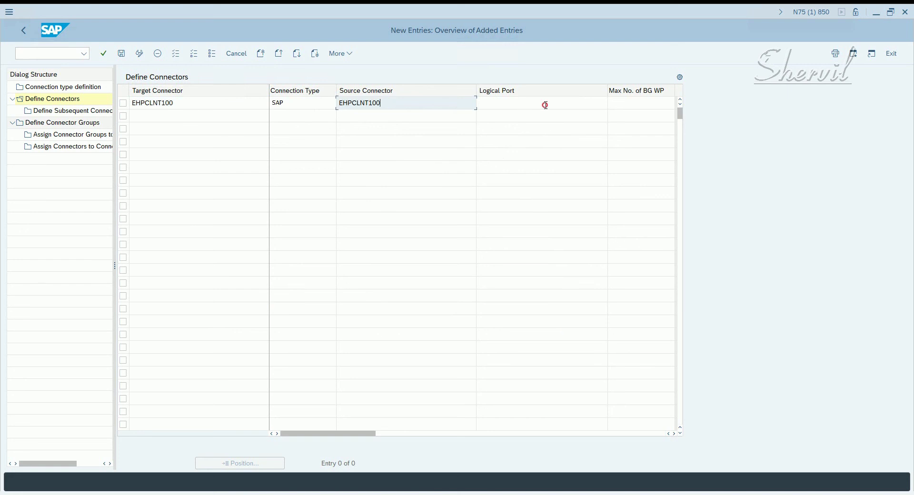
{"action": "left_click", "coordinate": [545, 105]}
{"action": "key", "text": "ctrl+v"}
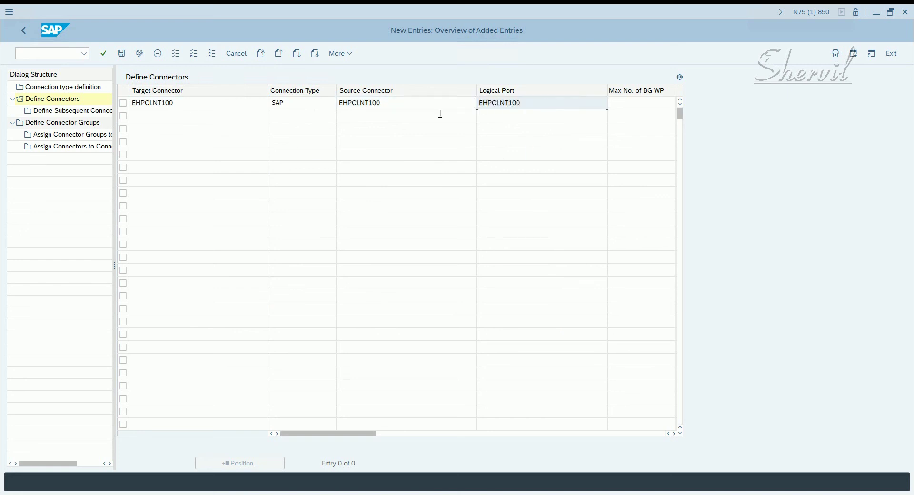
{"action": "left_click", "coordinate": [633, 105]}
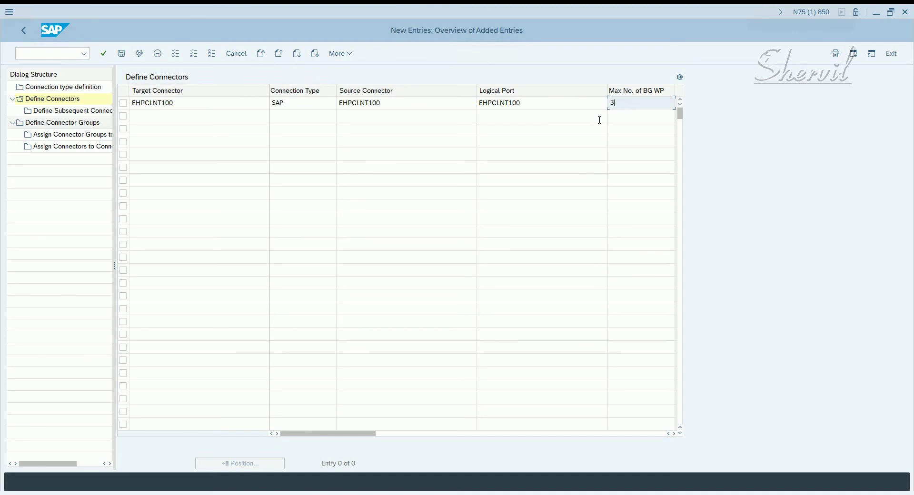
{"action": "key", "text": "BackSpace"}
{"action": "left_click", "coordinate": [642, 119]}
{"action": "key", "text": "shift+Home"}
{"action": "left_click", "coordinate": [232, 54]}
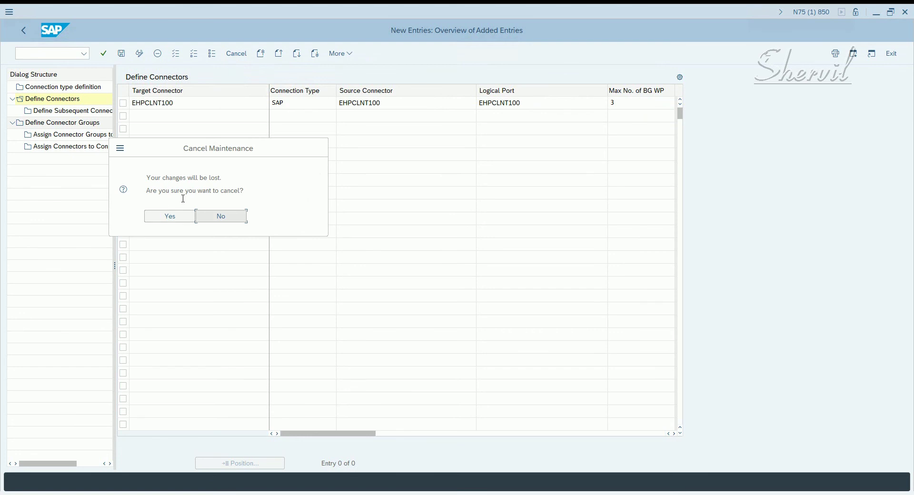
Discard the unsaved entry and confirm EHPCLNT100 has no subsequent connectors, then reselect its row.
{"action": "left_click", "coordinate": [177, 218]}
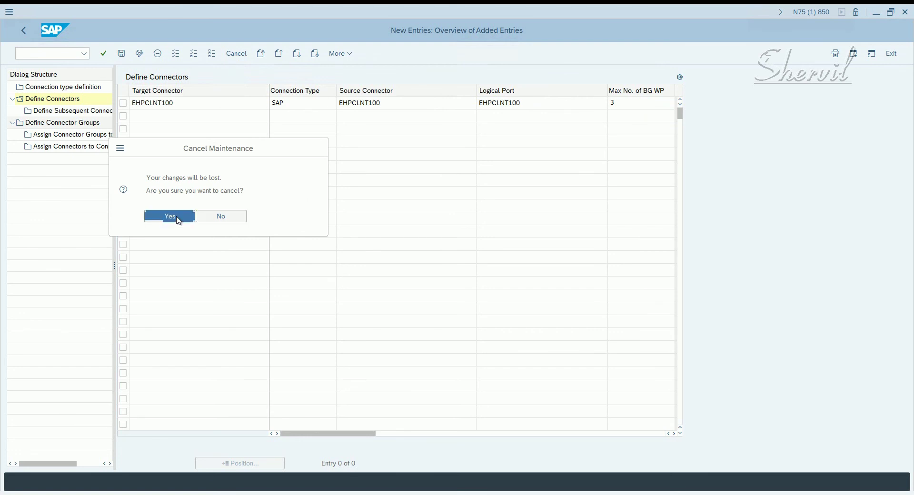
{"action": "left_click", "coordinate": [233, 54]}
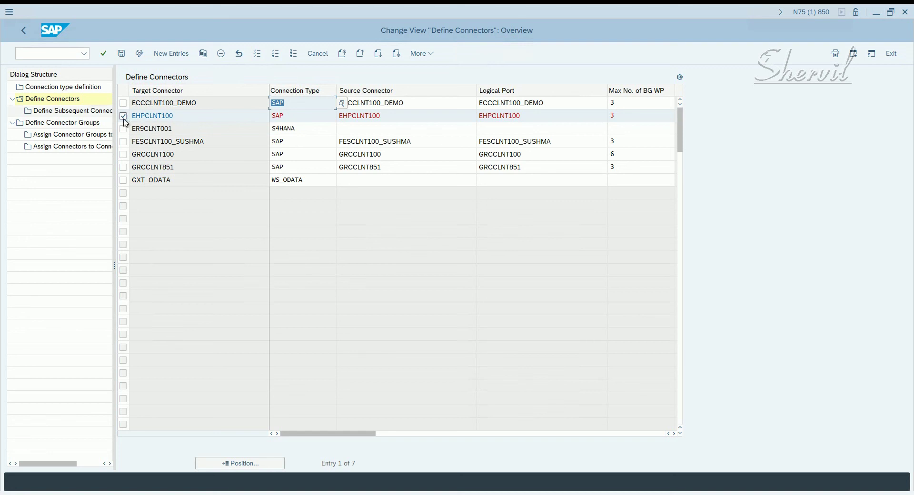
{"action": "left_click", "coordinate": [100, 114]}
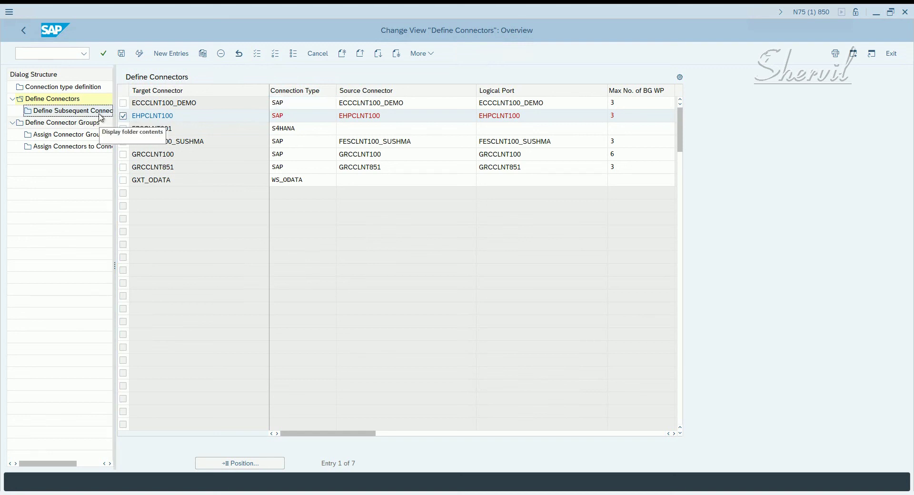
{"action": "double_click", "coordinate": [98, 115]}
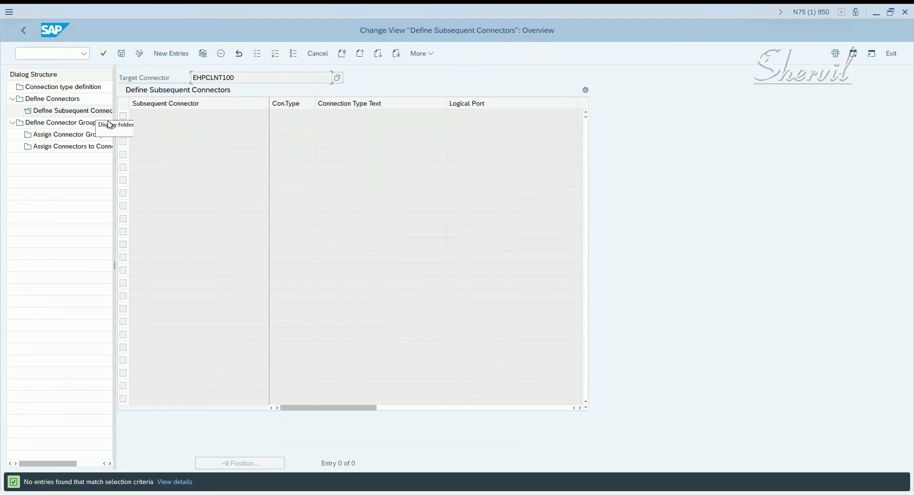
{"action": "left_click", "coordinate": [23, 30]}
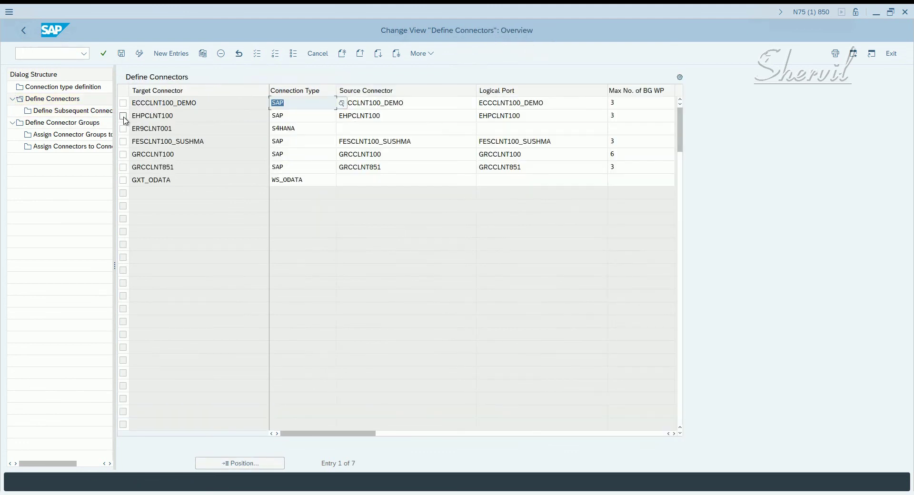
{"action": "left_click", "coordinate": [122, 116]}
{"action": "left_click", "coordinate": [80, 123]}
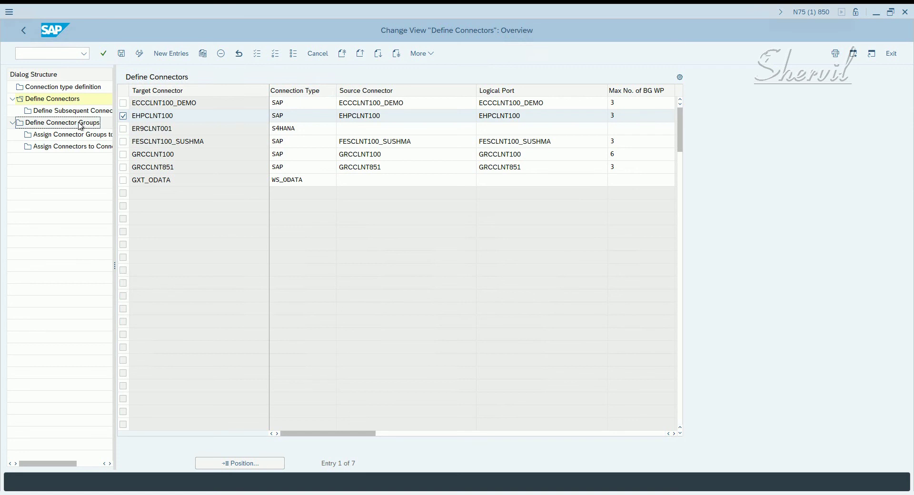
Open the connector group list (BUSINESS, JDE_LG, SAP_R3_LG) without adding a new group.
{"action": "double_click", "coordinate": [79, 123]}
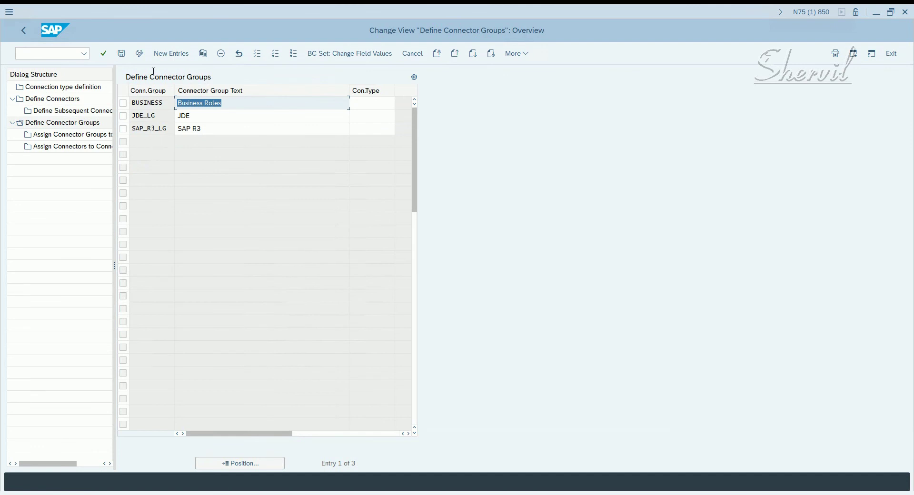
{"action": "left_click", "coordinate": [170, 54]}
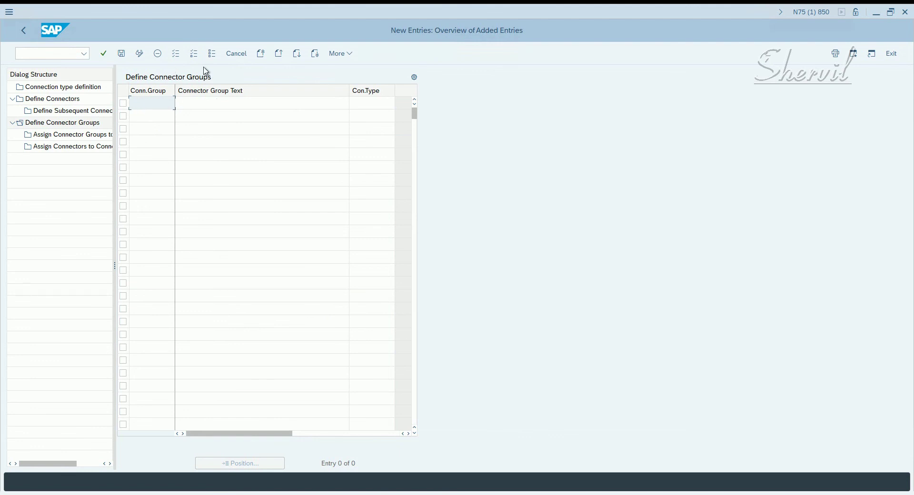
{"action": "left_click", "coordinate": [232, 55]}
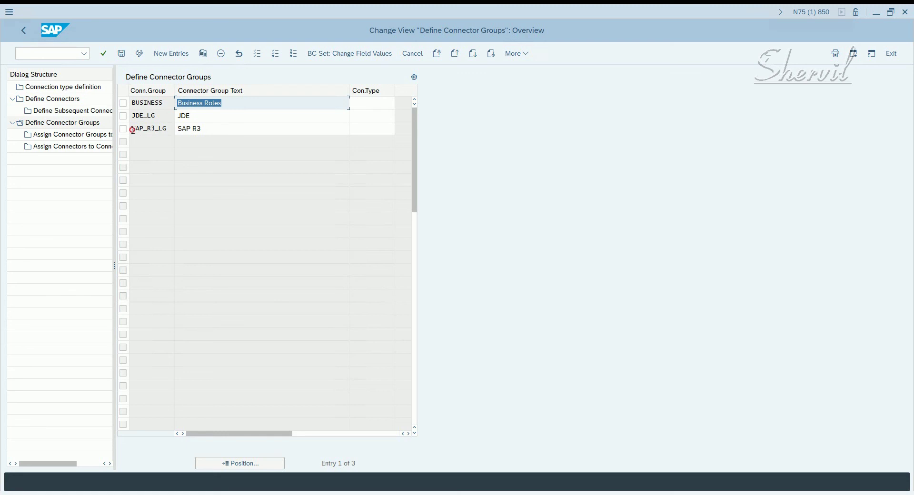
Select the SAP_R3_LG connector group row.
{"action": "left_click", "coordinate": [172, 133]}
{"action": "left_click_drag", "start_coordinate": [172, 133], "coordinate": [181, 136]}
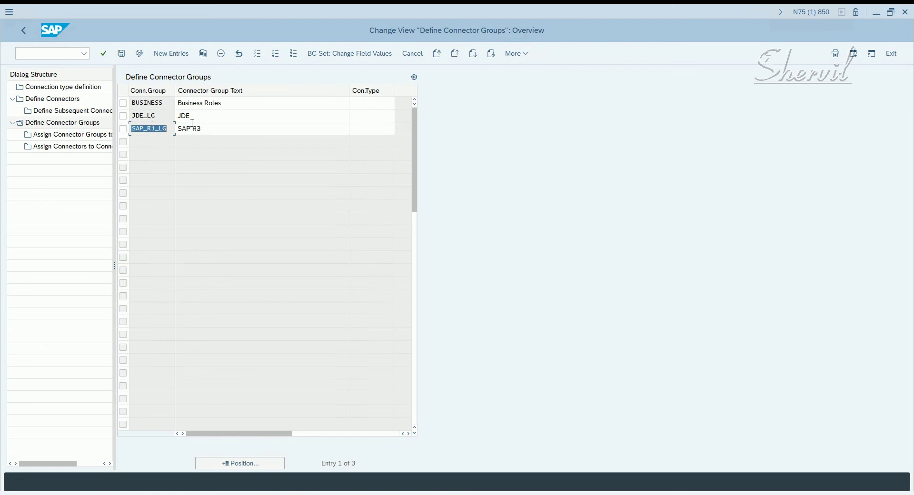
{"action": "left_click", "coordinate": [125, 131]}
{"action": "left_click", "coordinate": [125, 130]}
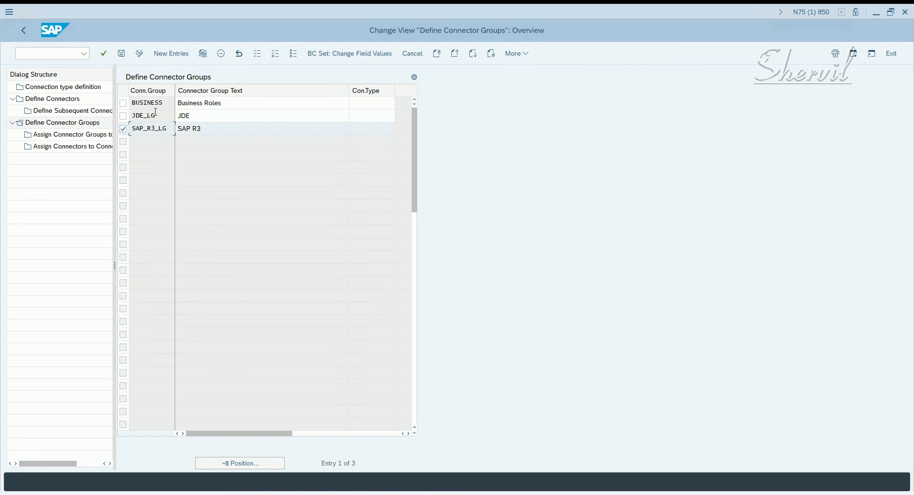
{"action": "left_click", "coordinate": [71, 136]}
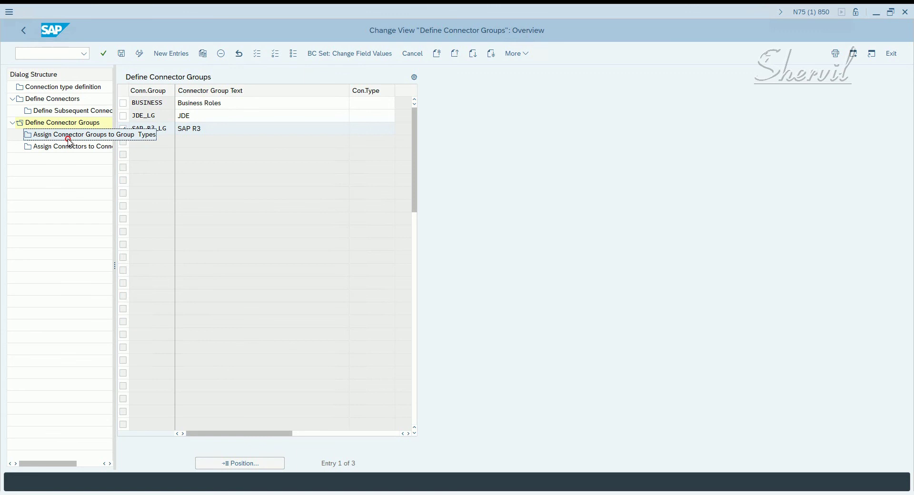
Check that SAP_R3_LG is assigned the Logical Group type.
{"action": "double_click", "coordinate": [70, 141]}
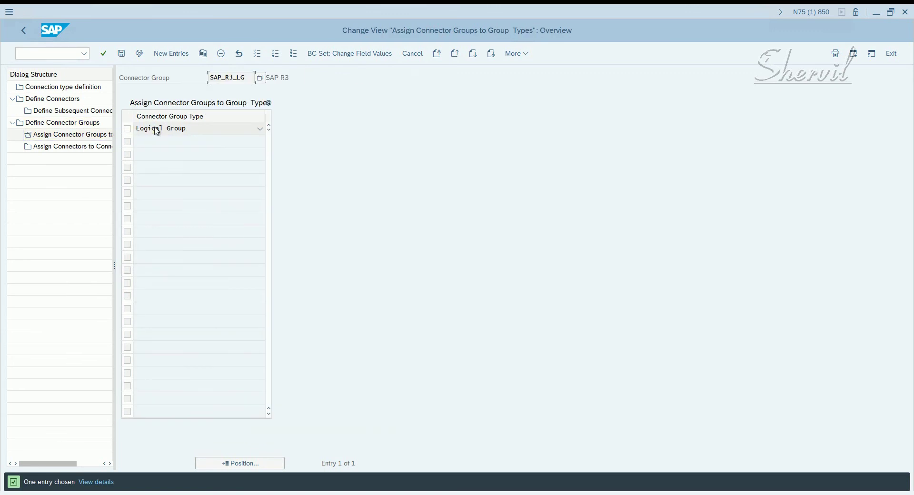
{"action": "left_click", "coordinate": [164, 129]}
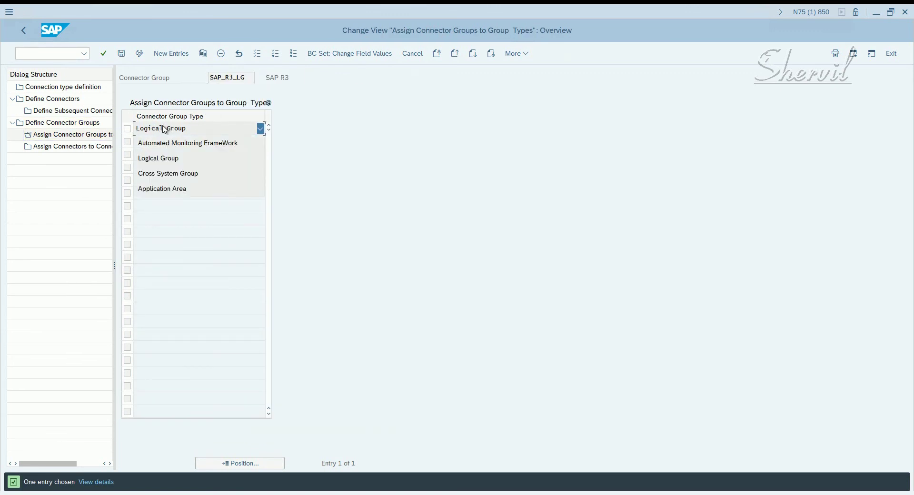
{"action": "left_click", "coordinate": [164, 130]}
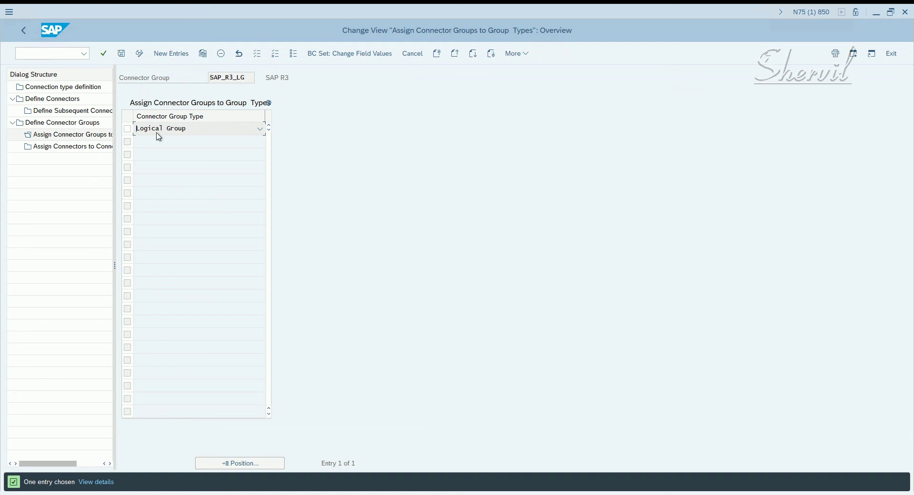
{"action": "left_click", "coordinate": [157, 132]}
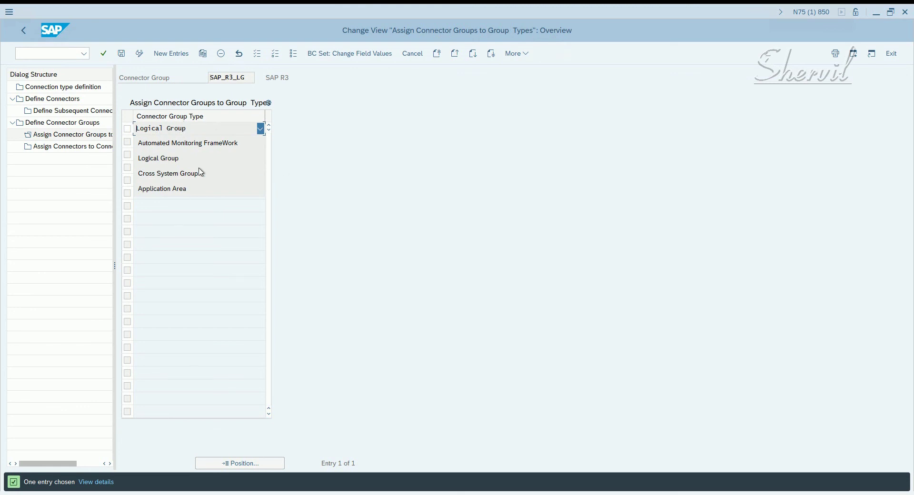
{"action": "left_click_drag", "start_coordinate": [116, 129], "coordinate": [167, 130]}
{"action": "left_click", "coordinate": [204, 134]}
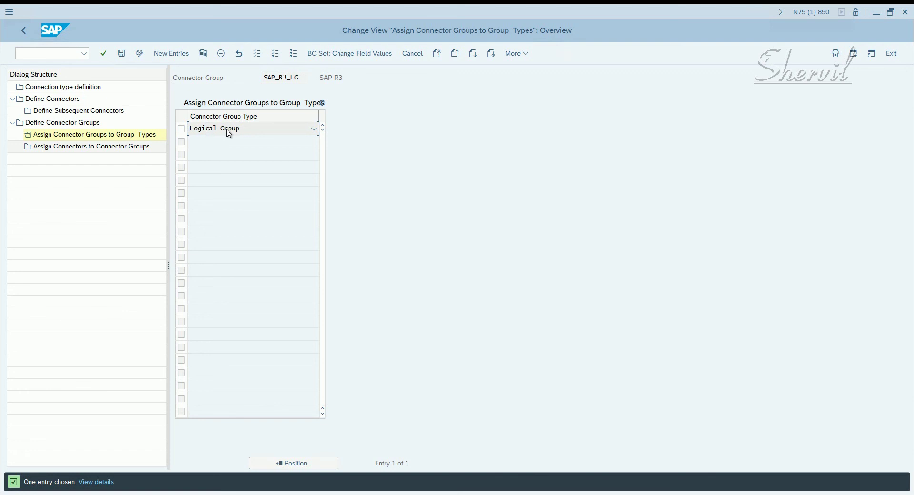
Open SAP_R3_LG's assigned connectors: ECCCLNT100_DEMO, EHPCLNT100, GRCCLNT100 and GRCCLNT851.
{"action": "left_click", "coordinate": [296, 79]}
{"action": "left_click", "coordinate": [182, 128]}
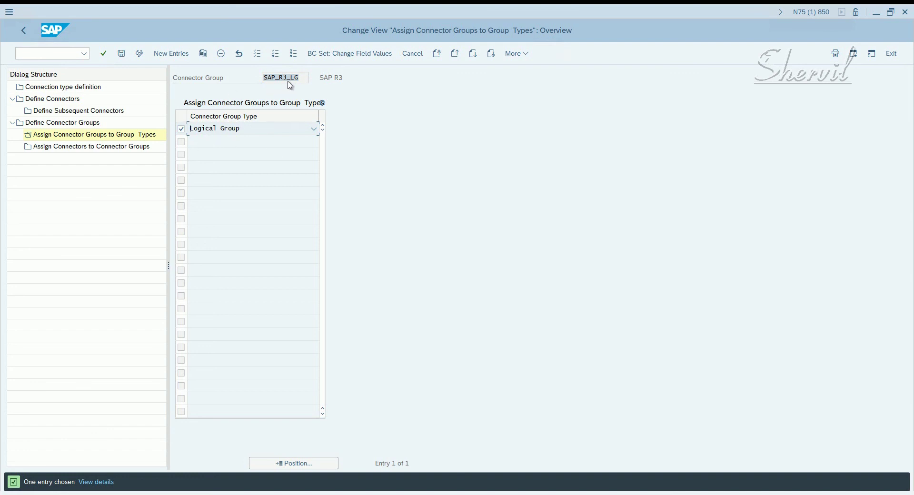
{"action": "left_click", "coordinate": [196, 132]}
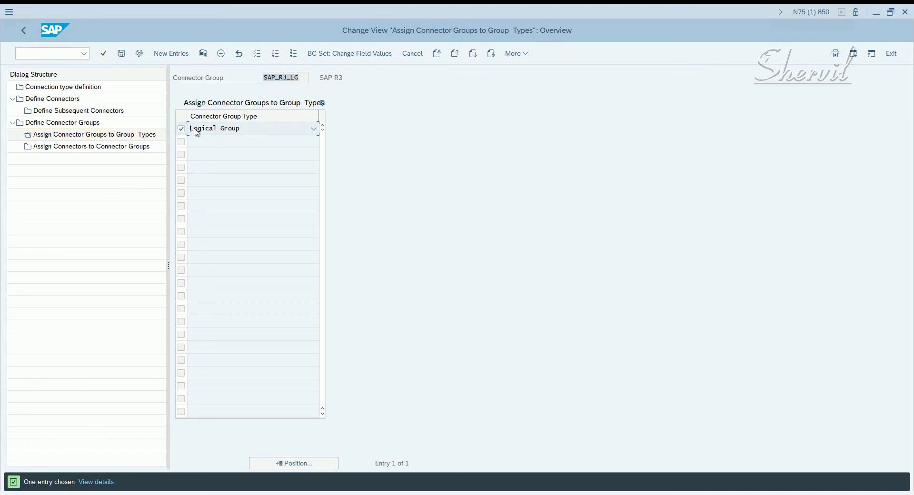
{"action": "double_click", "coordinate": [126, 149]}
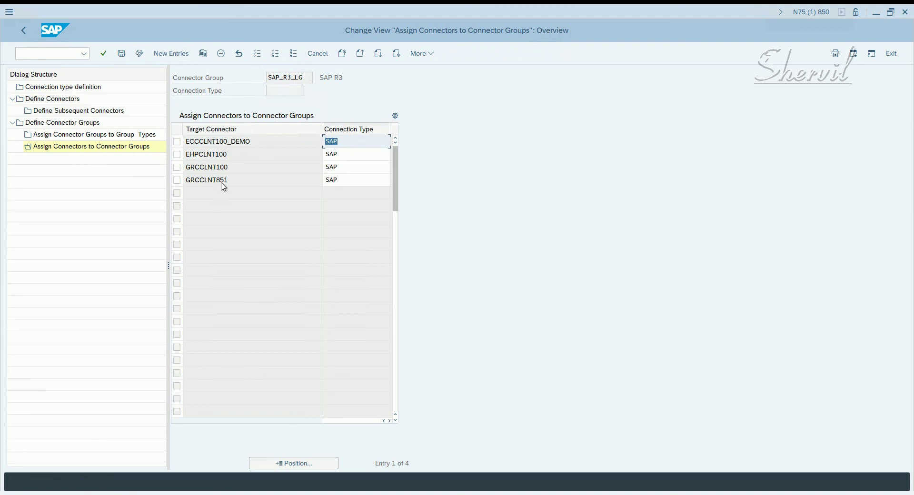
Review the four assigned target connectors, including GRCCLNT851, and start new assignment entries.
{"action": "double_click", "coordinate": [180, 155]}
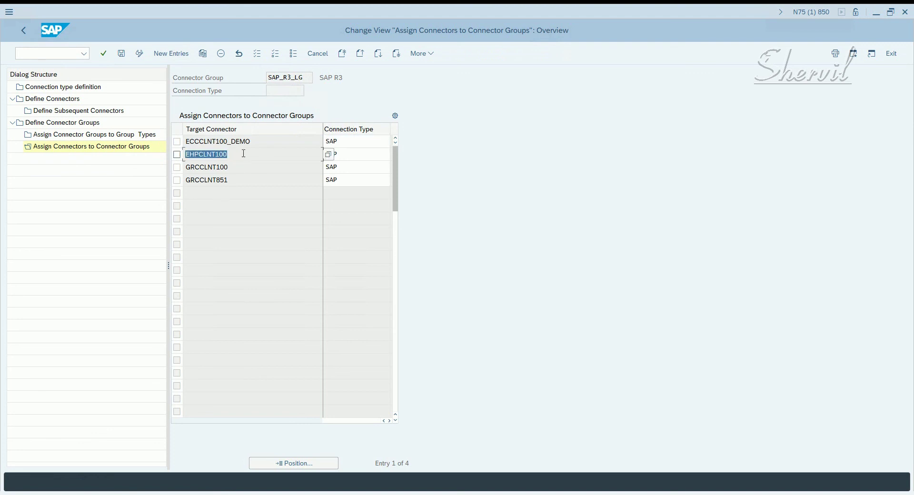
{"action": "double_click", "coordinate": [259, 143]}
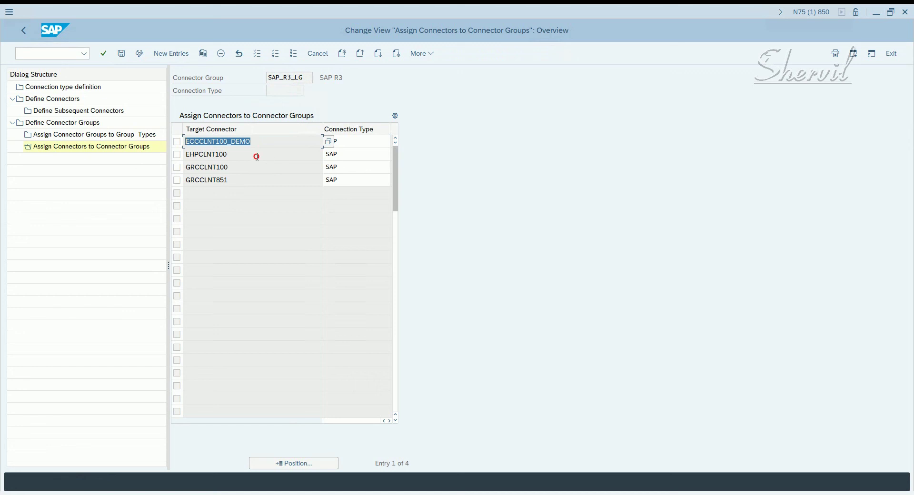
{"action": "double_click", "coordinate": [185, 156]}
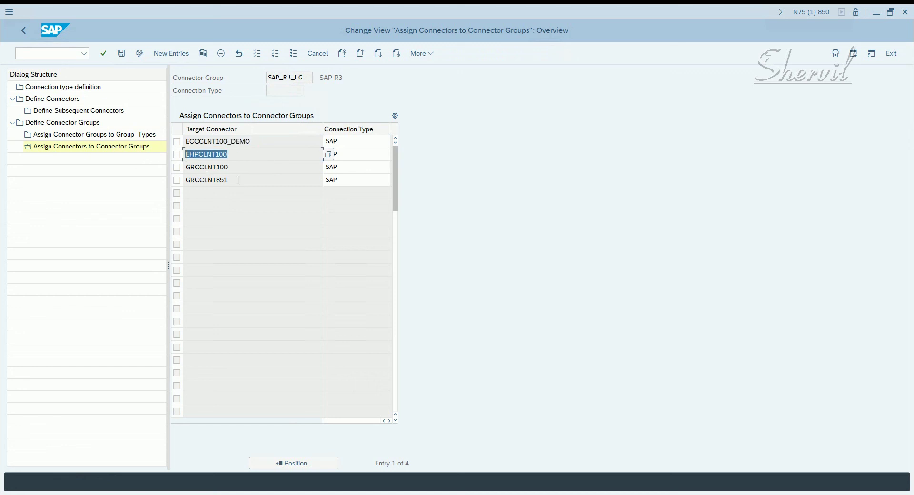
{"action": "double_click", "coordinate": [191, 181]}
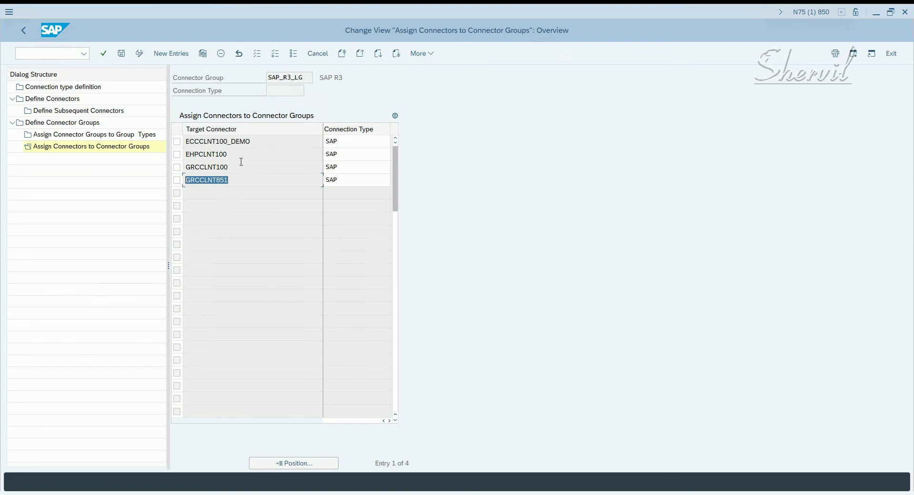
{"action": "left_click", "coordinate": [235, 180]}
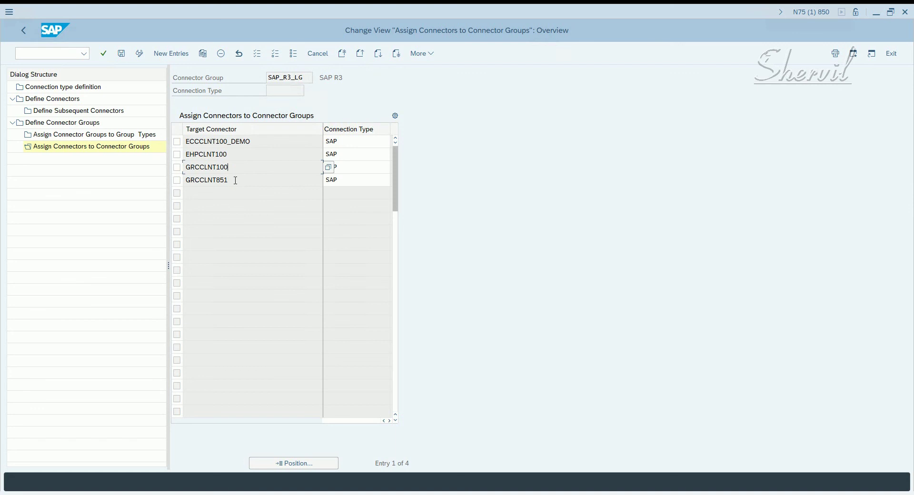
{"action": "left_click_drag", "start_coordinate": [235, 179], "coordinate": [177, 182]}
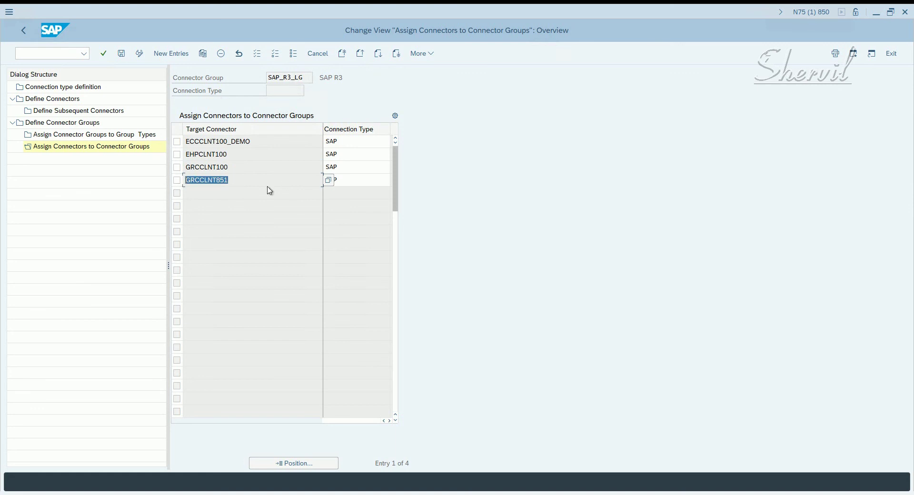
{"action": "left_click", "coordinate": [233, 169]}
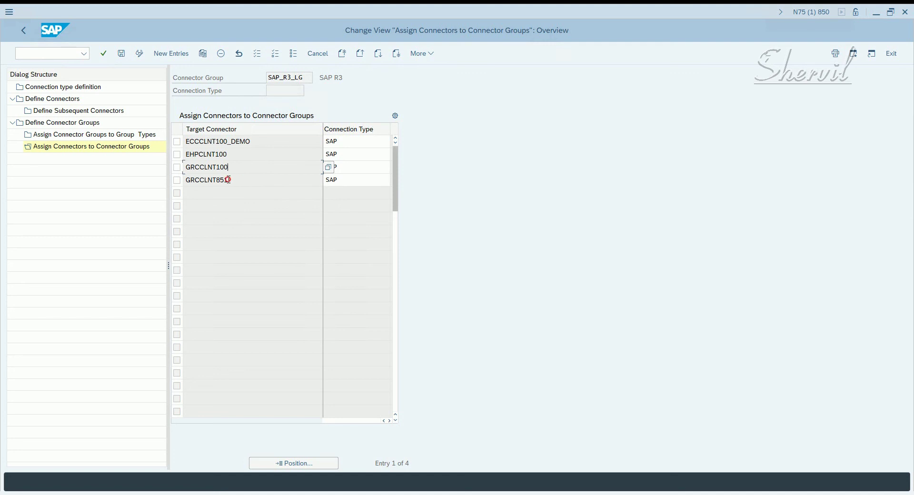
{"action": "left_click_drag", "start_coordinate": [229, 180], "coordinate": [172, 180]}
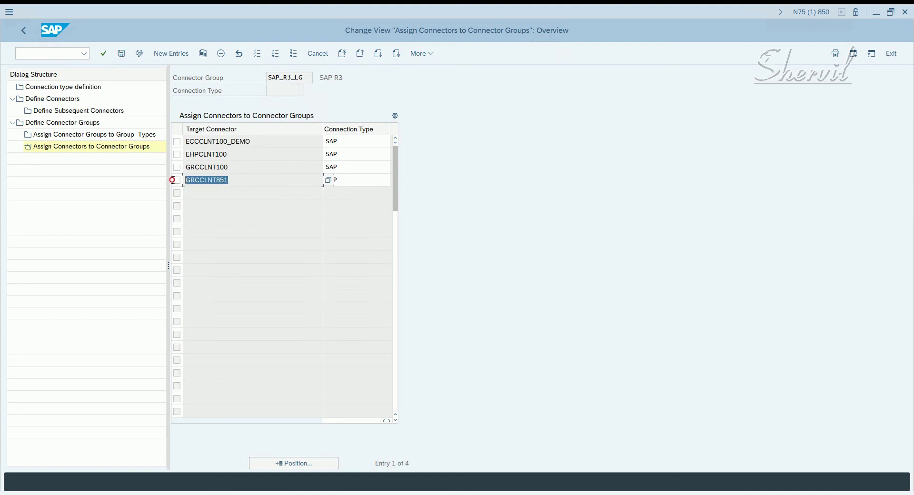
{"action": "left_click", "coordinate": [237, 179]}
{"action": "left_click", "coordinate": [177, 55]}
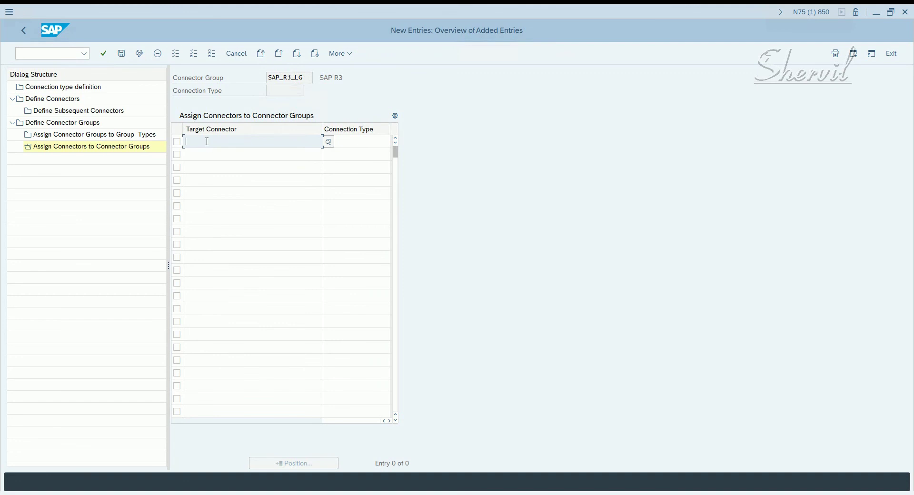
Browse the seven available target connectors without choosing one, and cancel the new entry for SAP_R3_LG.
{"action": "left_click", "coordinate": [329, 142]}
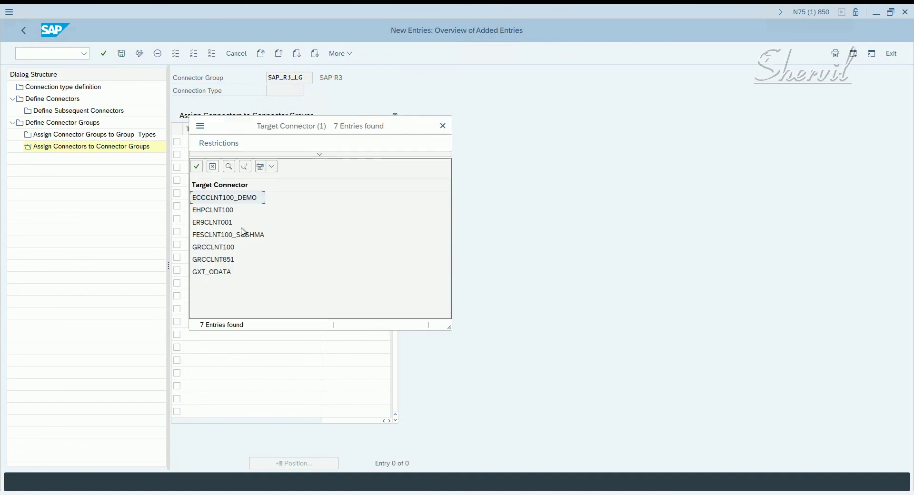
{"action": "left_click", "coordinate": [442, 127]}
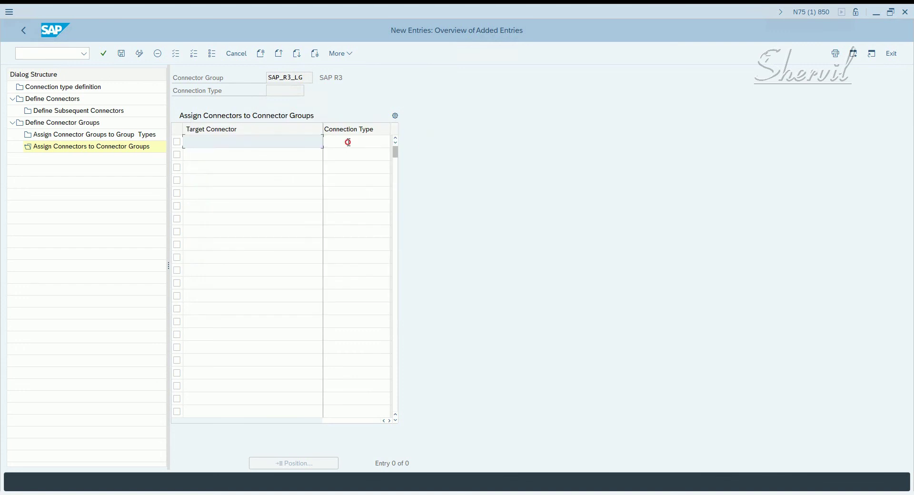
{"action": "left_click", "coordinate": [390, 142]}
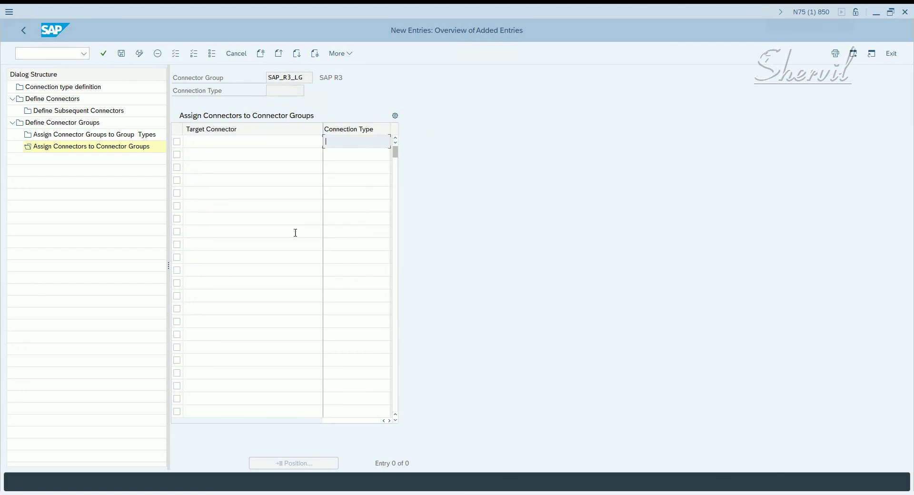
{"action": "left_click", "coordinate": [226, 141]}
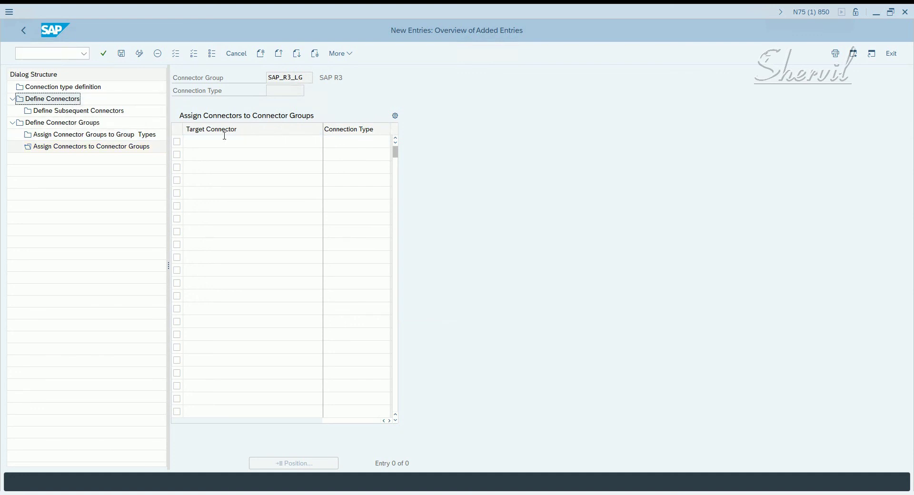
{"action": "left_click", "coordinate": [293, 141]}
{"action": "left_click", "coordinate": [329, 142]}
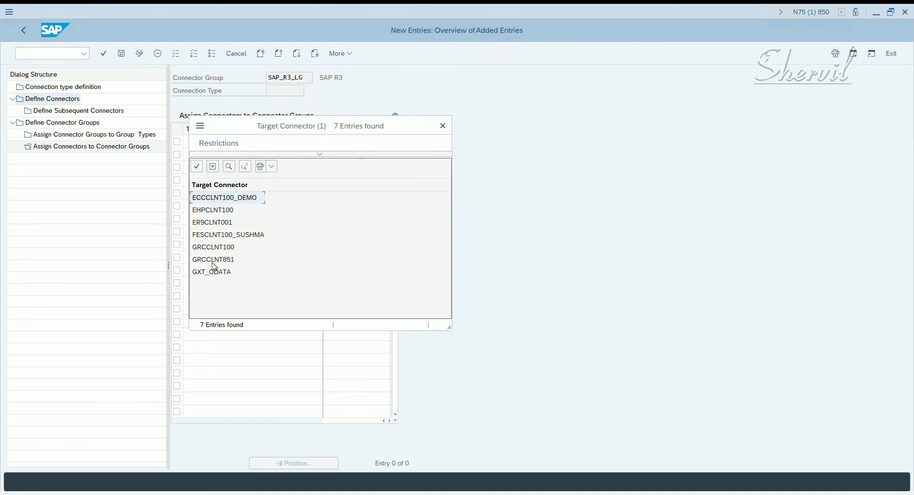
{"action": "left_click", "coordinate": [213, 166]}
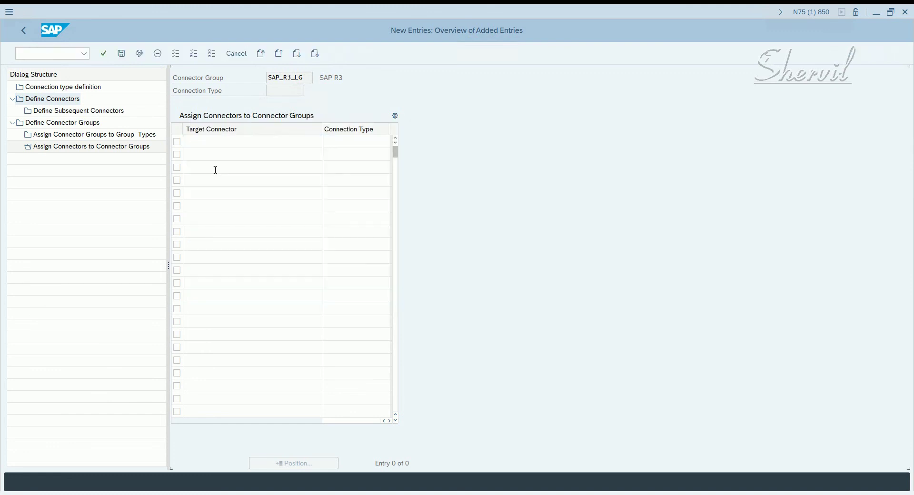
{"action": "left_click", "coordinate": [233, 55]}
Display the seven defined connectors, including EHPCLNT100, in the Define Connectors overview.
{"action": "left_click", "coordinate": [58, 101]}
{"action": "double_click", "coordinate": [57, 101]}
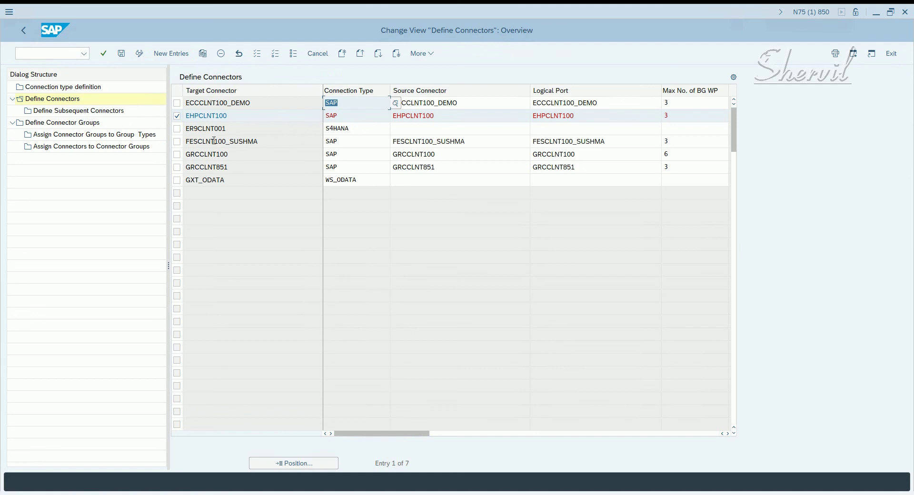
{"action": "left_click", "coordinate": [187, 55]}
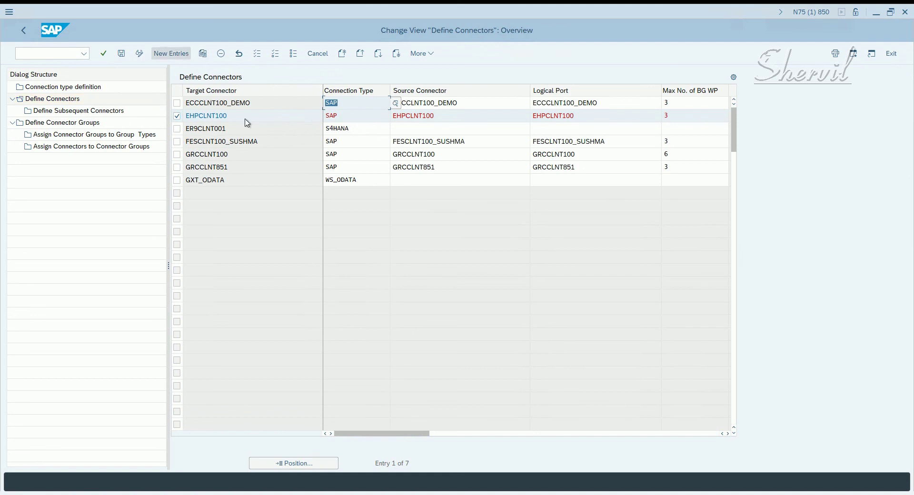
{"action": "left_click", "coordinate": [86, 150]}
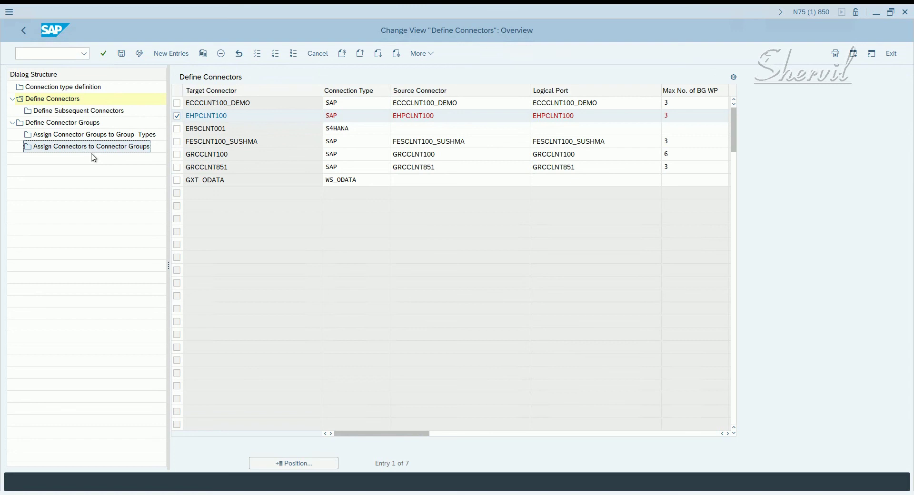